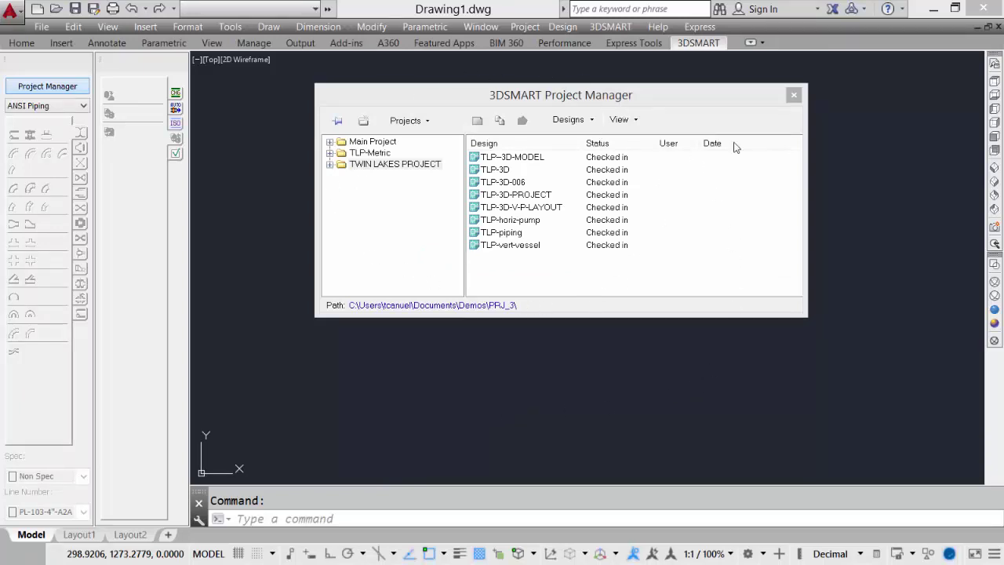
{"action": "left_click", "coordinate": [792, 95]}
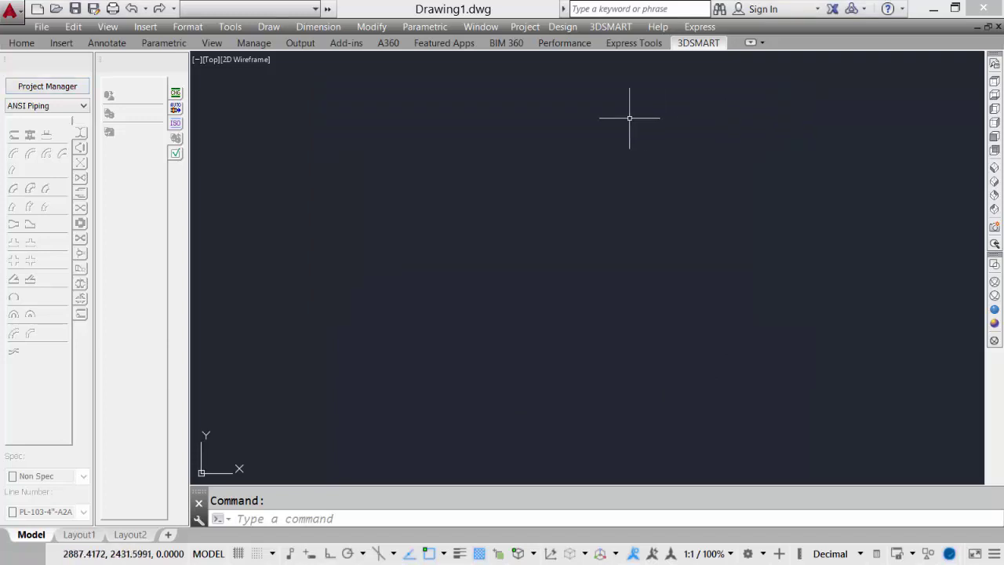
{"action": "left_click", "coordinate": [48, 86]}
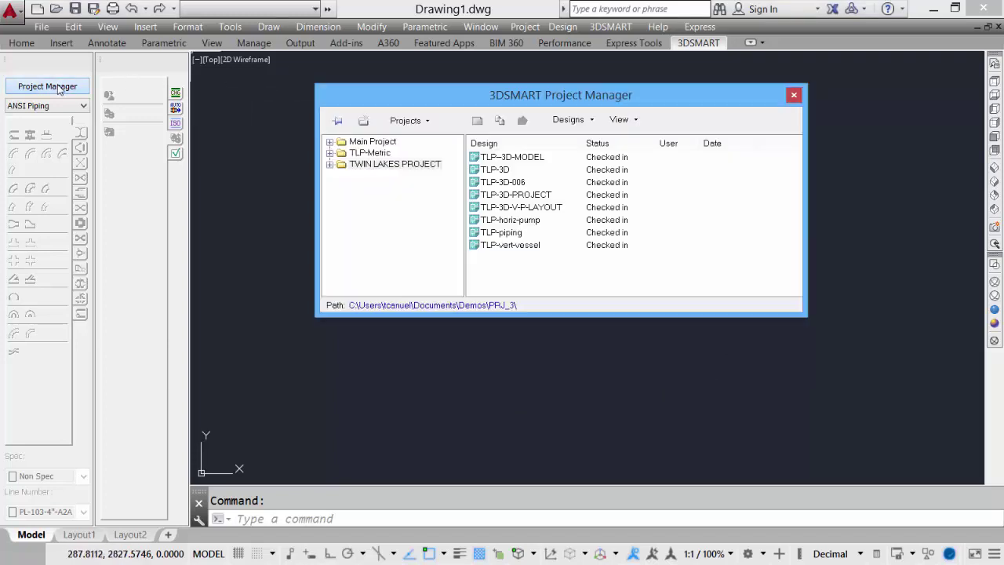
{"action": "left_click", "coordinate": [793, 95]}
{"action": "left_click", "coordinate": [609, 29]}
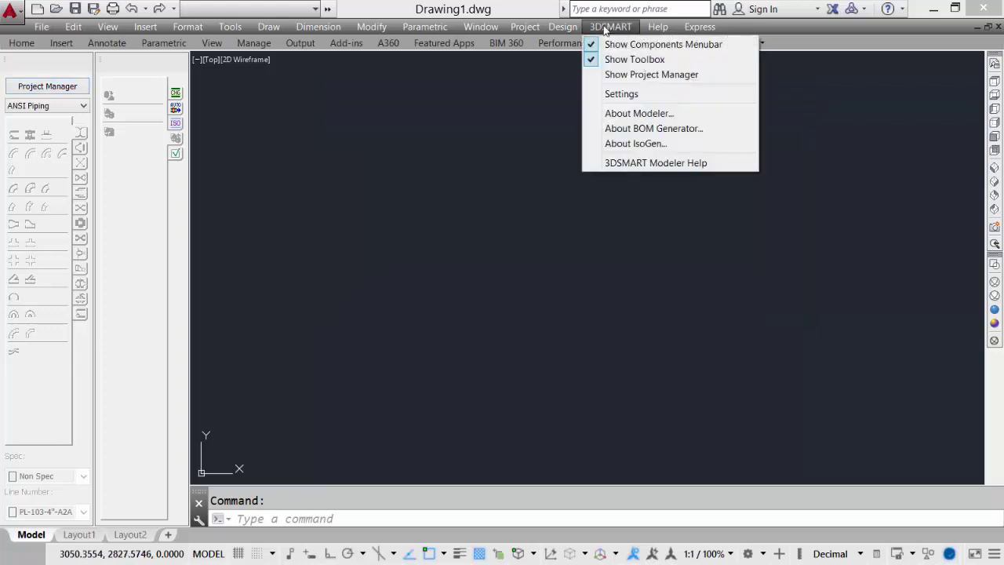
{"action": "left_click", "coordinate": [626, 78]}
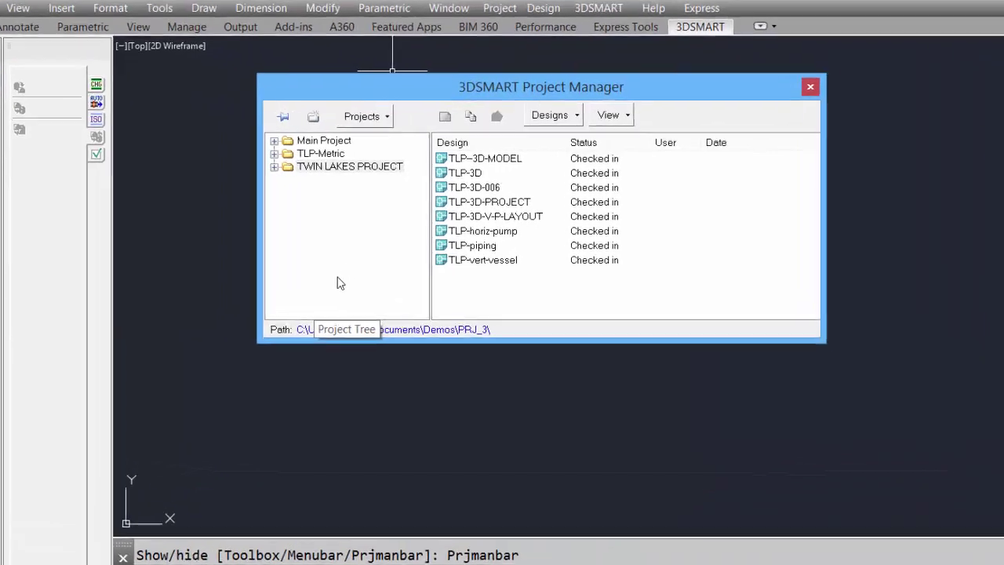
{"action": "left_click", "coordinate": [318, 141]}
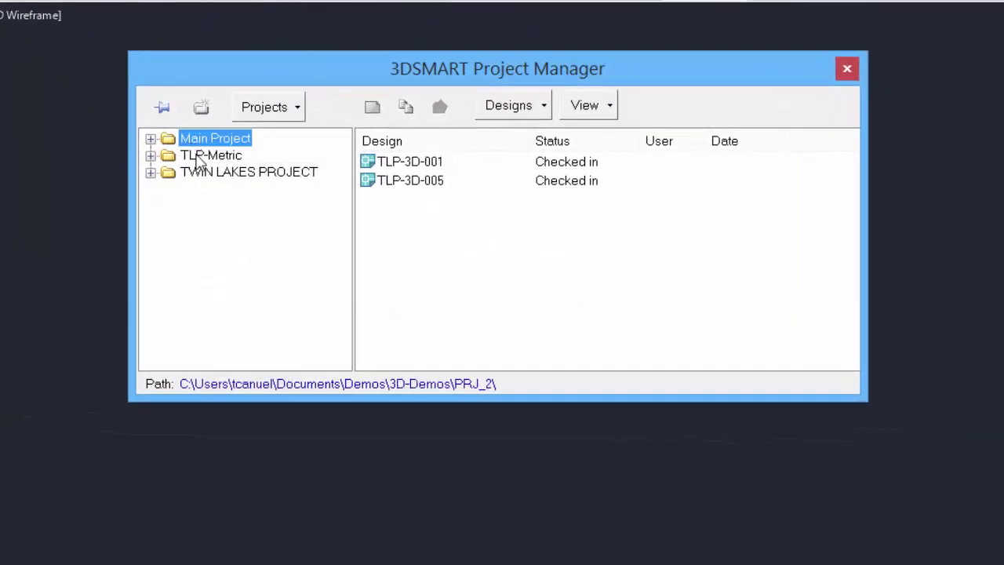
{"action": "left_click", "coordinate": [198, 156]}
{"action": "left_click", "coordinate": [202, 172]}
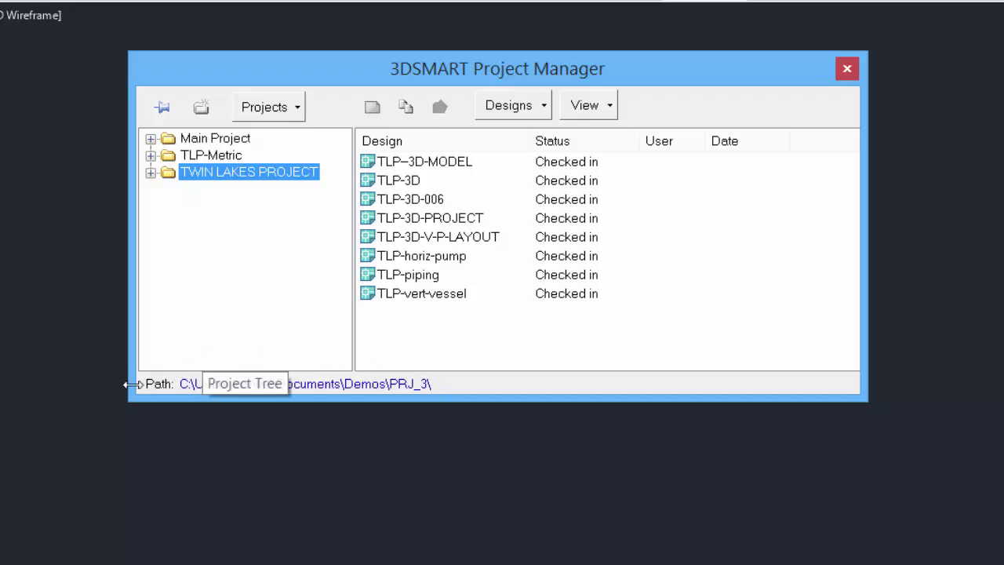
Step: Browse the design actions for the TLP-3D-PROJECT design without choosing any
{"action": "left_click", "coordinate": [668, 277]}
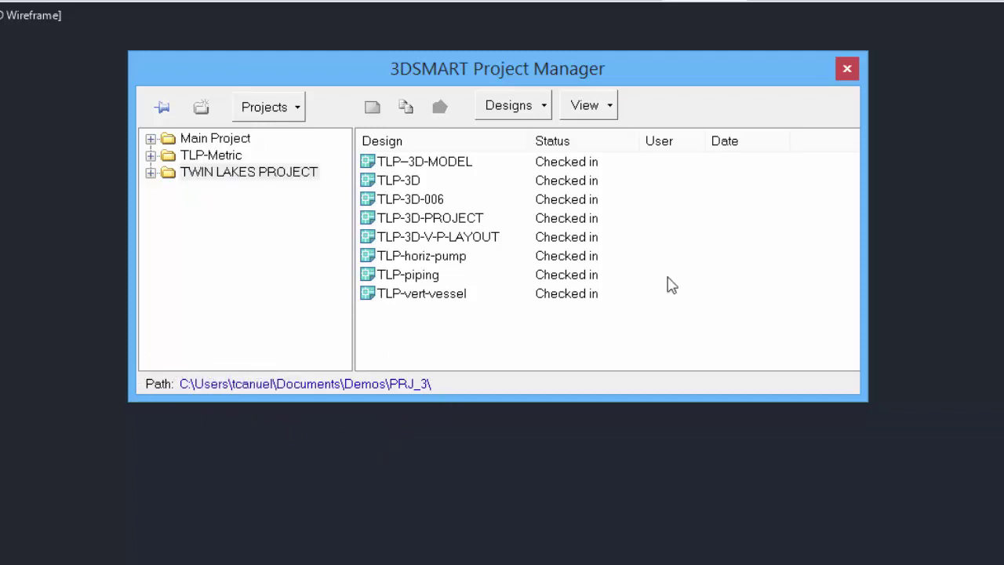
{"action": "left_click", "coordinate": [516, 107]}
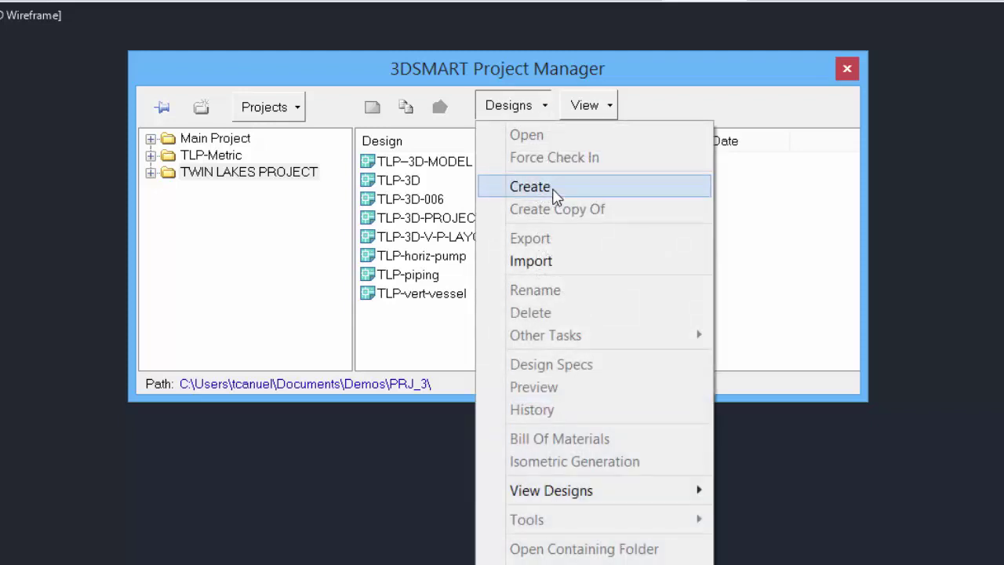
{"action": "key", "text": "Escape"}
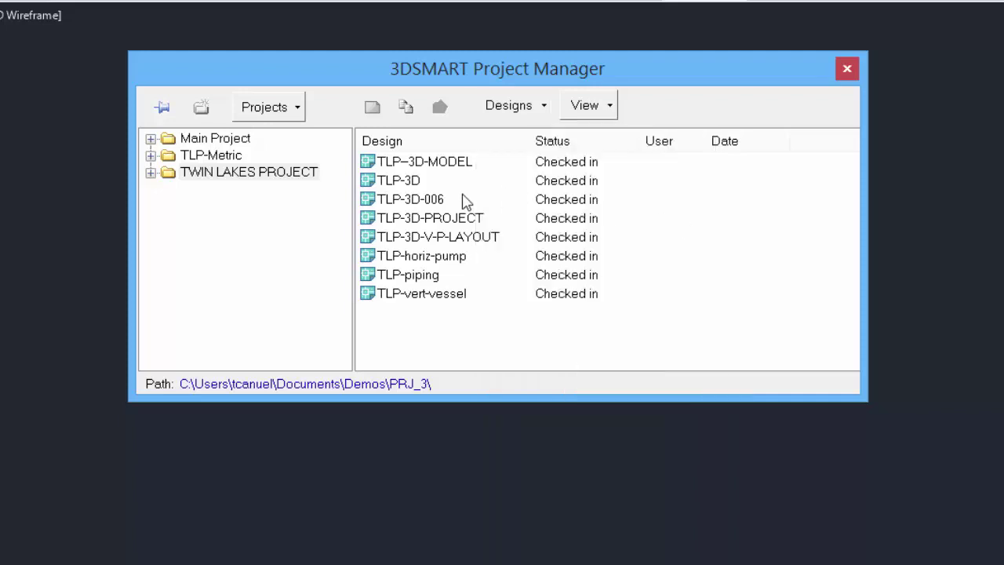
{"action": "left_click", "coordinate": [409, 222]}
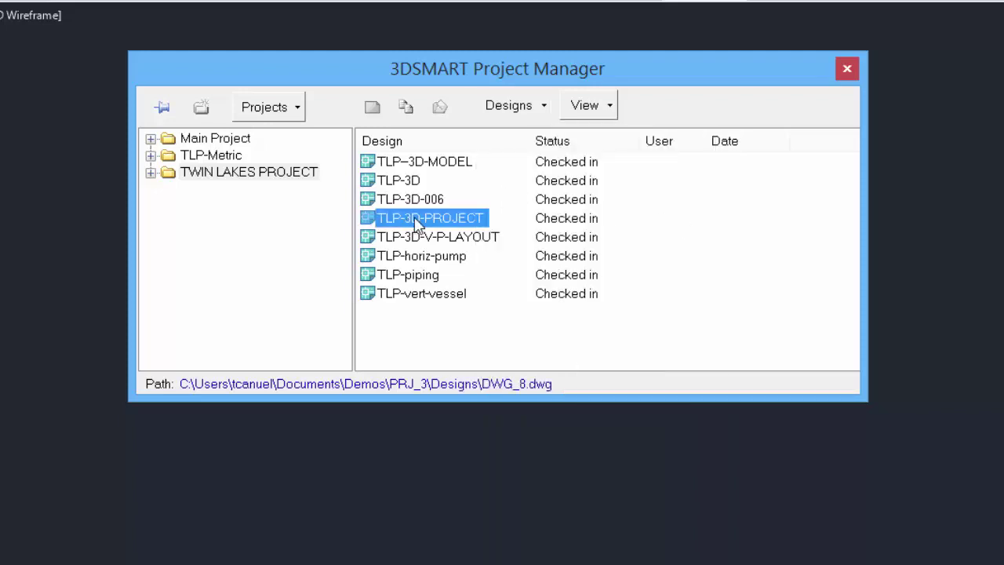
{"action": "left_click", "coordinate": [518, 107]}
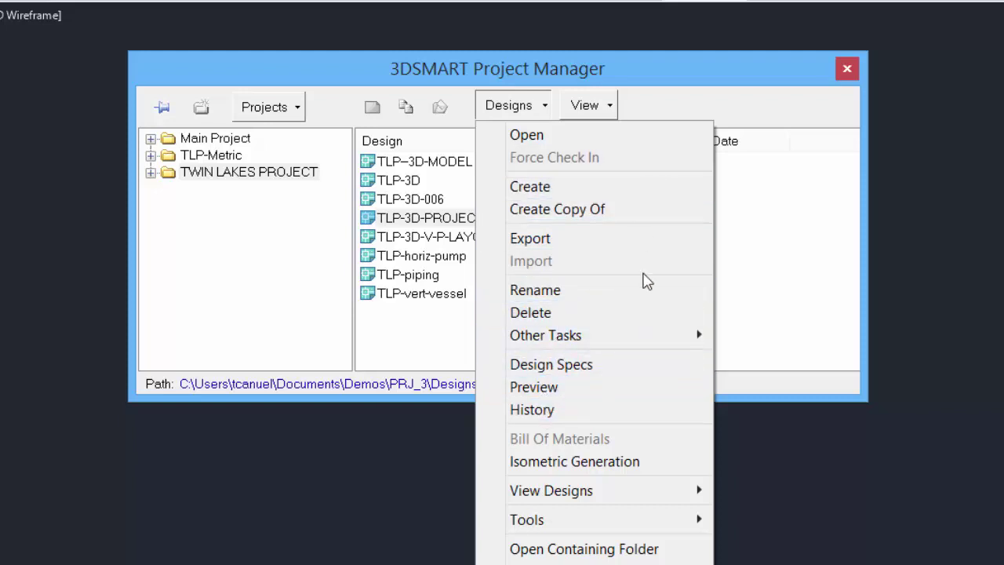
{"action": "left_click", "coordinate": [753, 274]}
Step: Look through the Main Project and TLP-Metric designs, then start a new design in TWIN LAKES PROJECT
{"action": "left_click", "coordinate": [213, 138]}
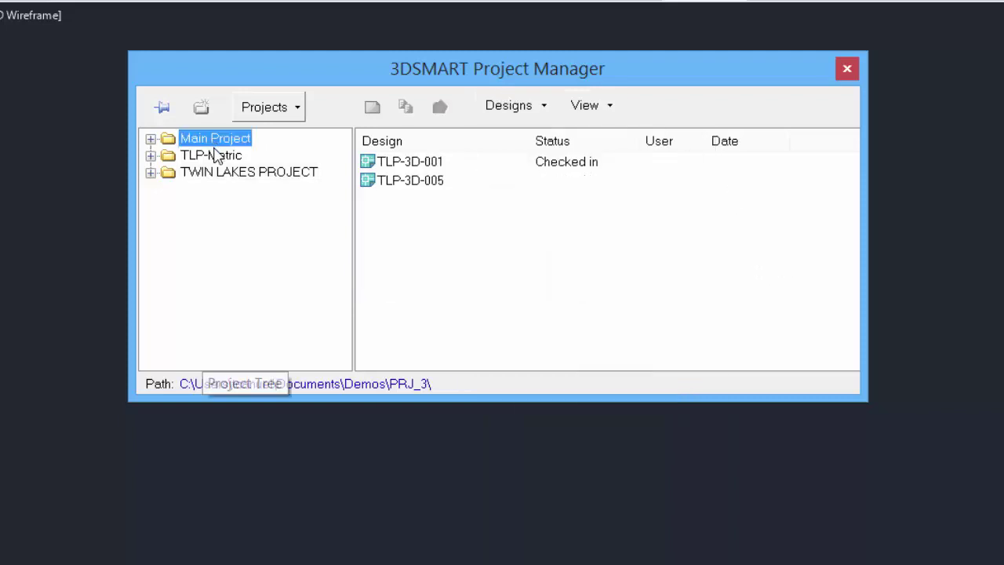
{"action": "left_click", "coordinate": [215, 154]}
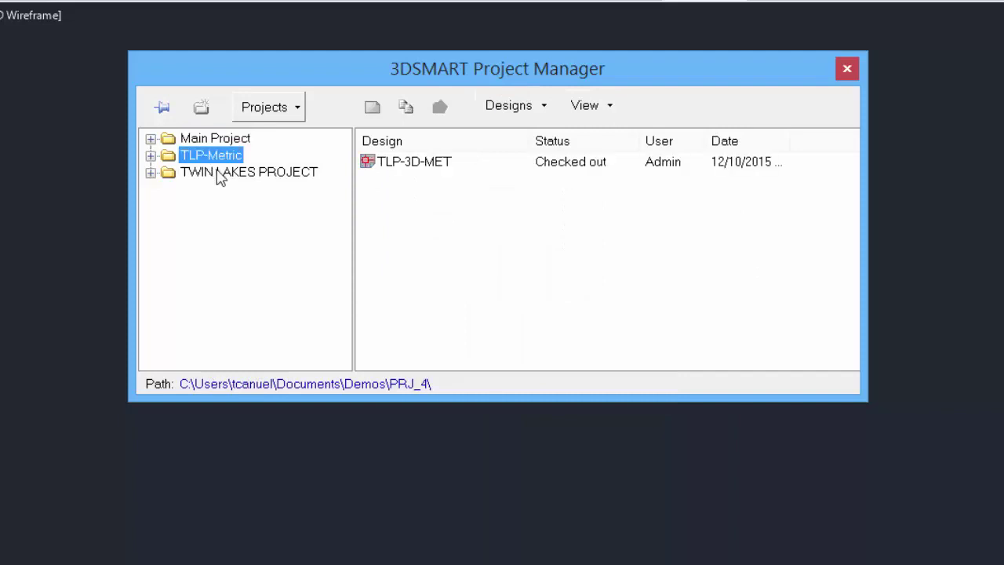
{"action": "left_click", "coordinate": [217, 174]}
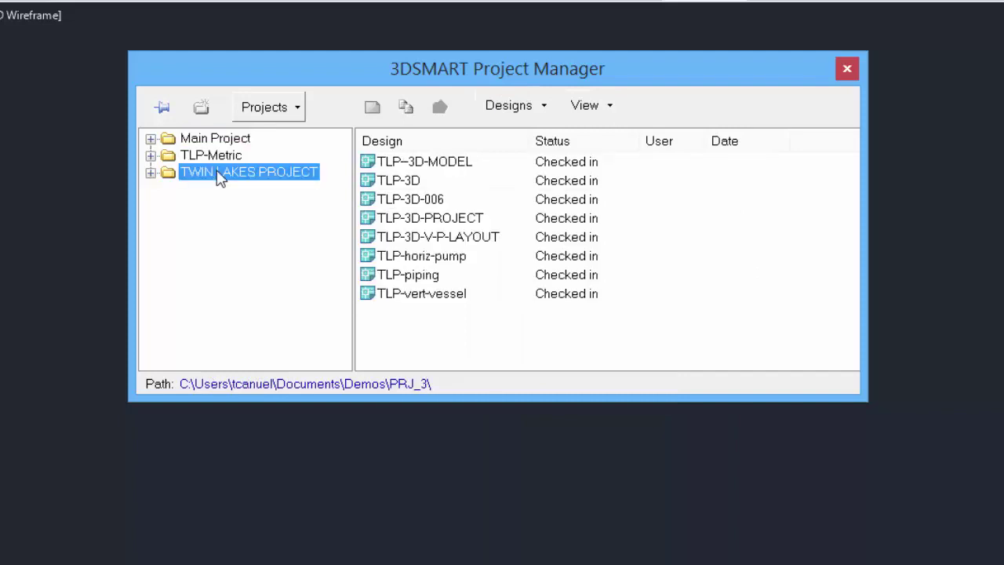
{"action": "left_click", "coordinate": [516, 334]}
{"action": "left_click", "coordinate": [500, 108]}
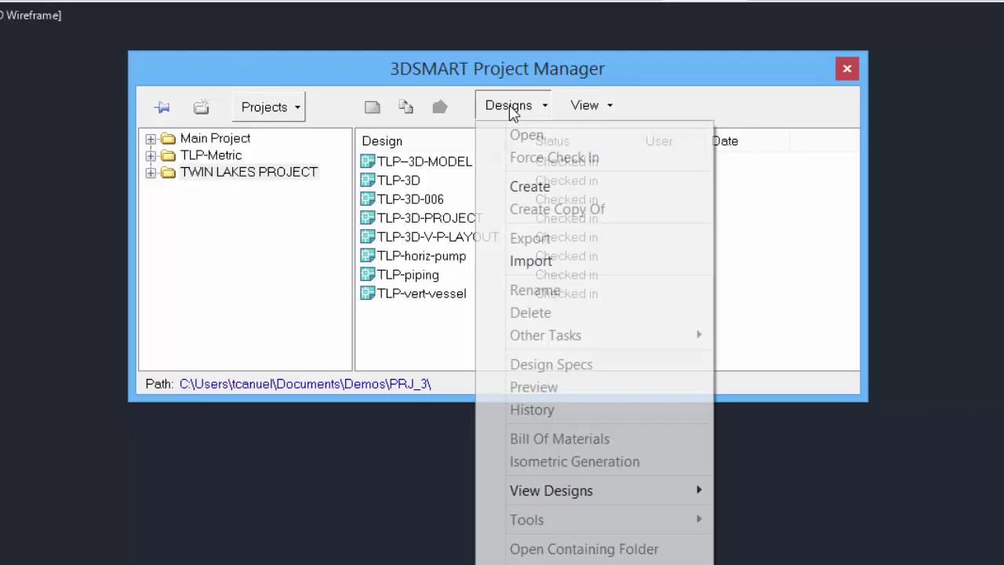
Step: Name the new design TLP-3D-M1 and finish the wizard with specs A, B and C
{"action": "left_click", "coordinate": [531, 188]}
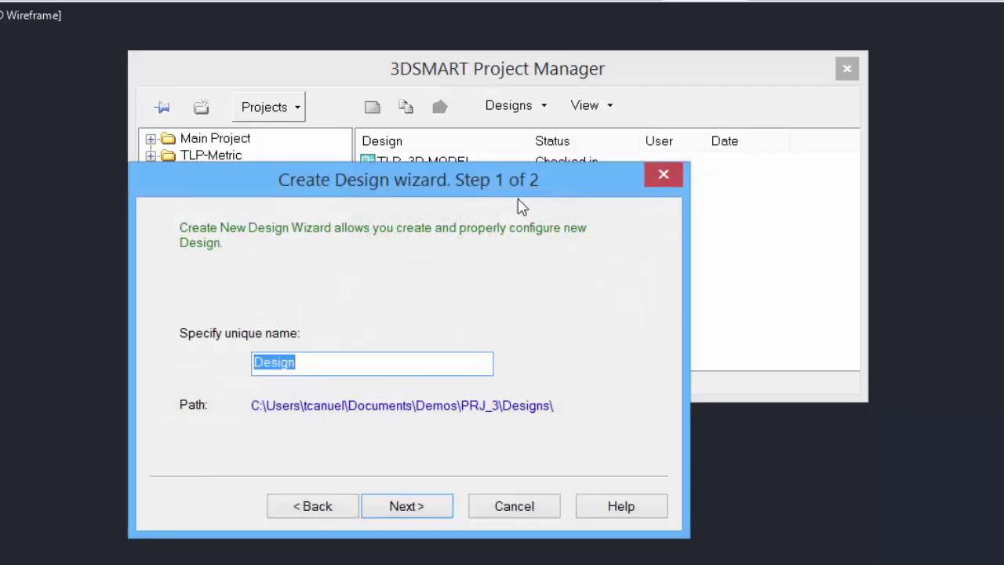
{"action": "type", "text": "TLP-3D-M1"}
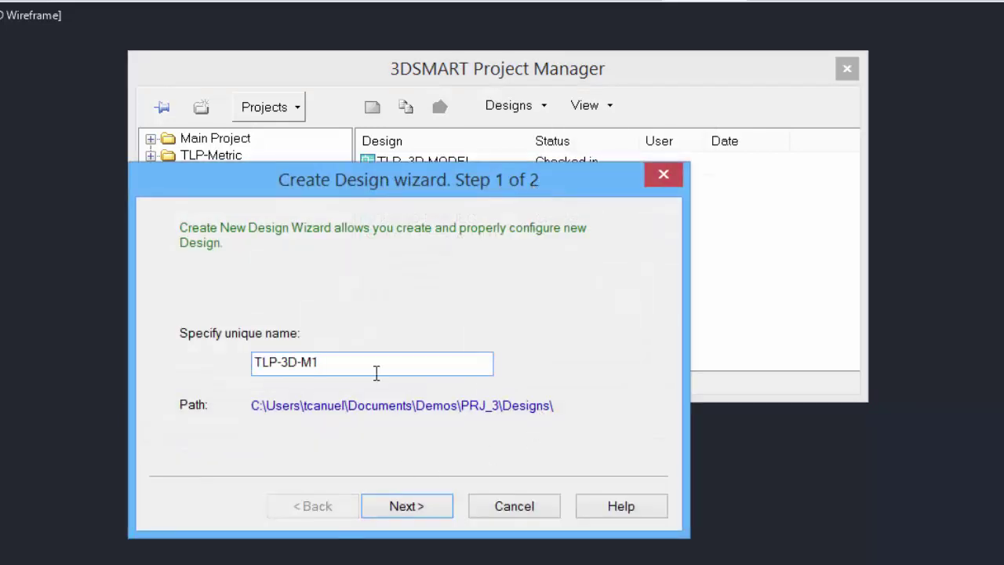
{"action": "left_click", "coordinate": [404, 506]}
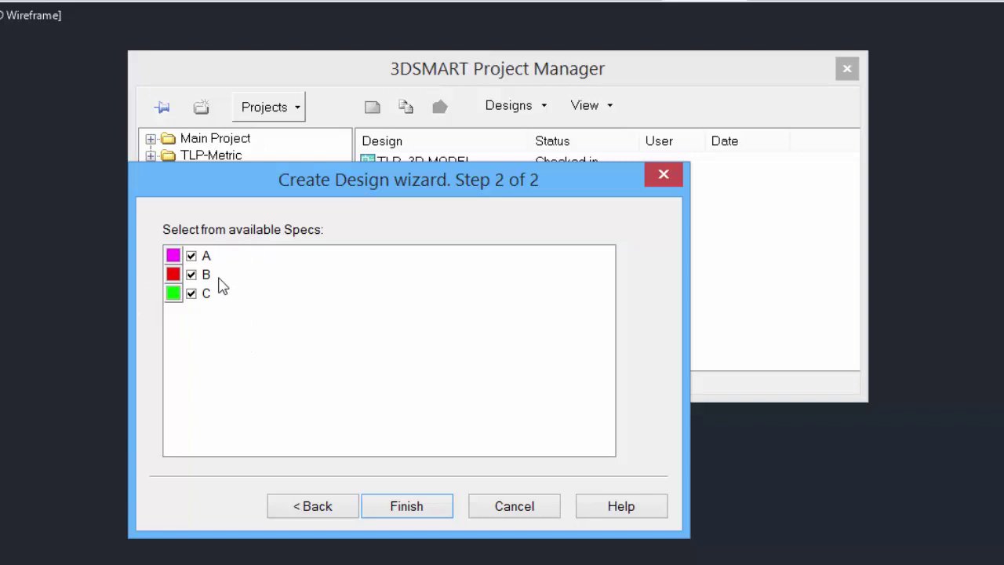
{"action": "left_click", "coordinate": [431, 506]}
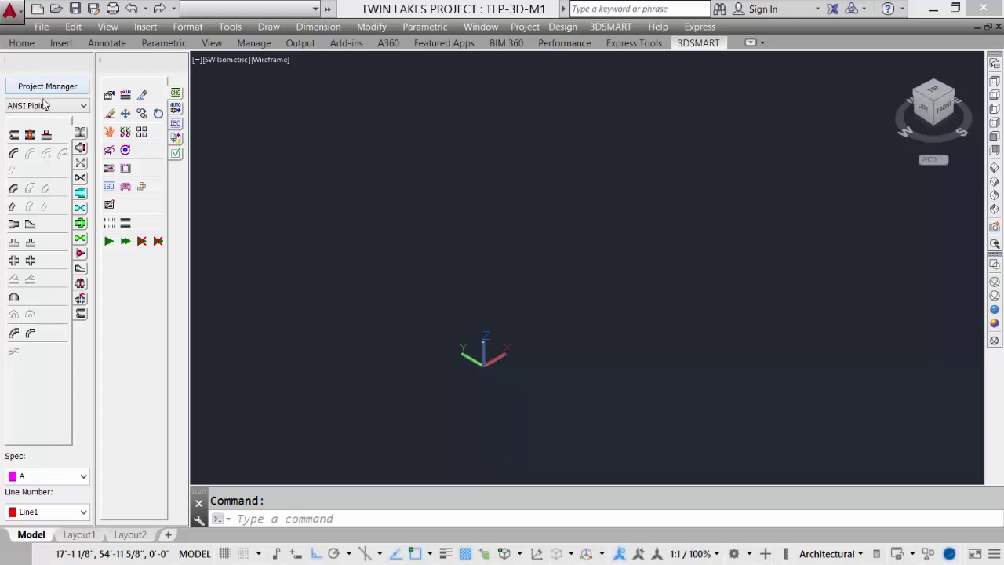
Step: Keep ANSI Piping as the library, flip through its fitting categories, and keep spec A active
{"action": "left_click", "coordinate": [45, 107]}
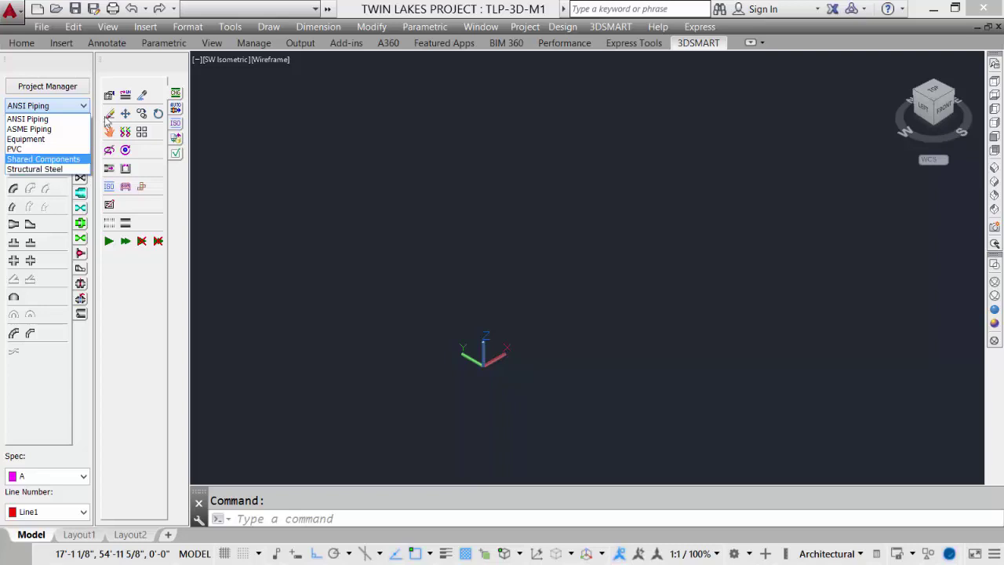
{"action": "left_click", "coordinate": [43, 429]}
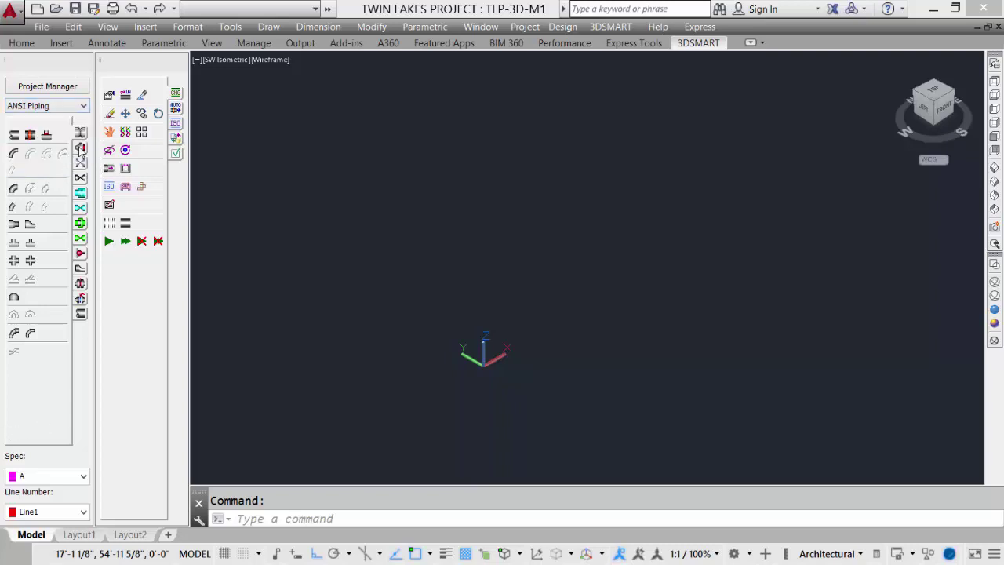
{"action": "left_click", "coordinate": [81, 150]}
{"action": "left_click", "coordinate": [81, 164]}
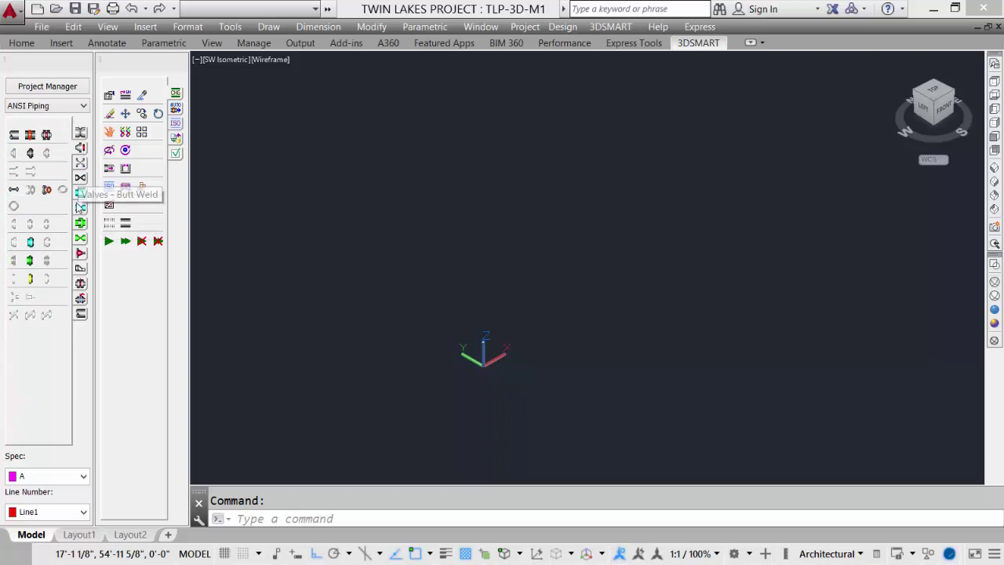
{"action": "left_click", "coordinate": [80, 224]}
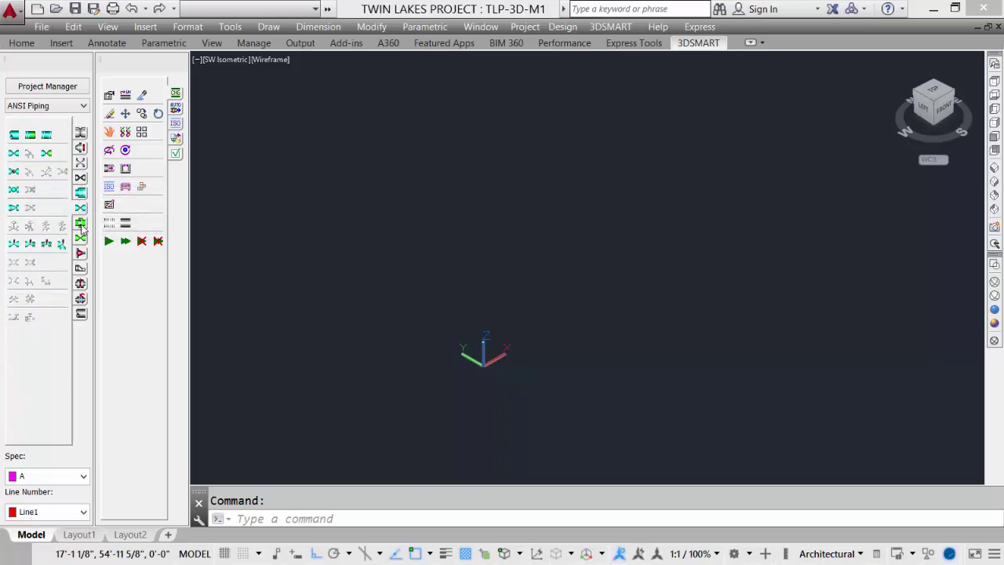
{"action": "left_click", "coordinate": [80, 237]}
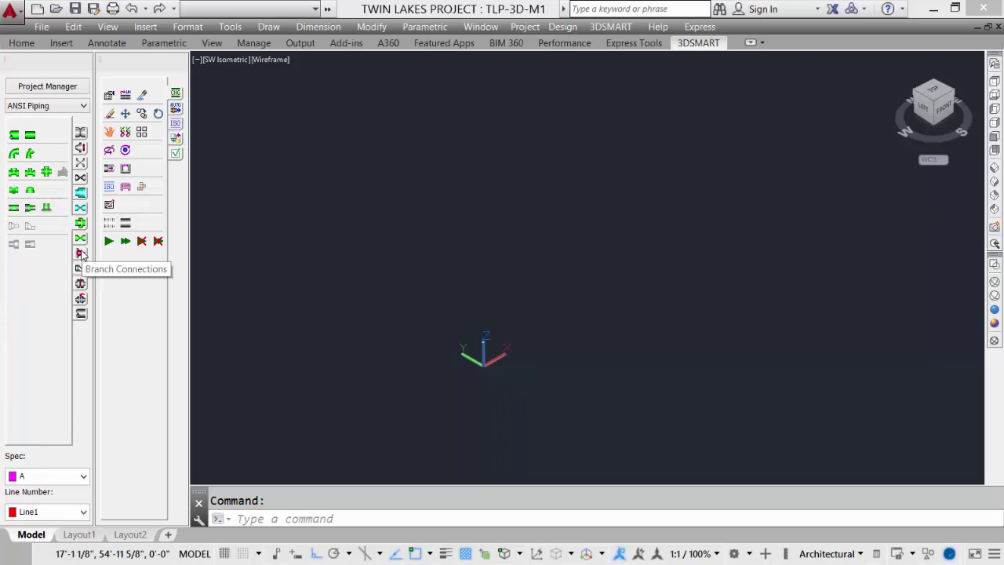
{"action": "left_click", "coordinate": [80, 252]}
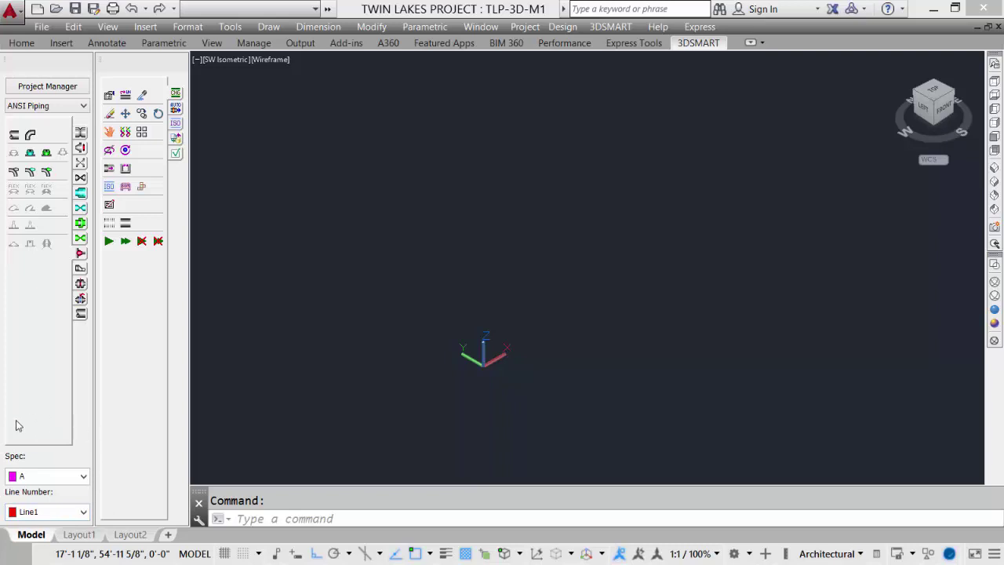
{"action": "left_click", "coordinate": [81, 476]}
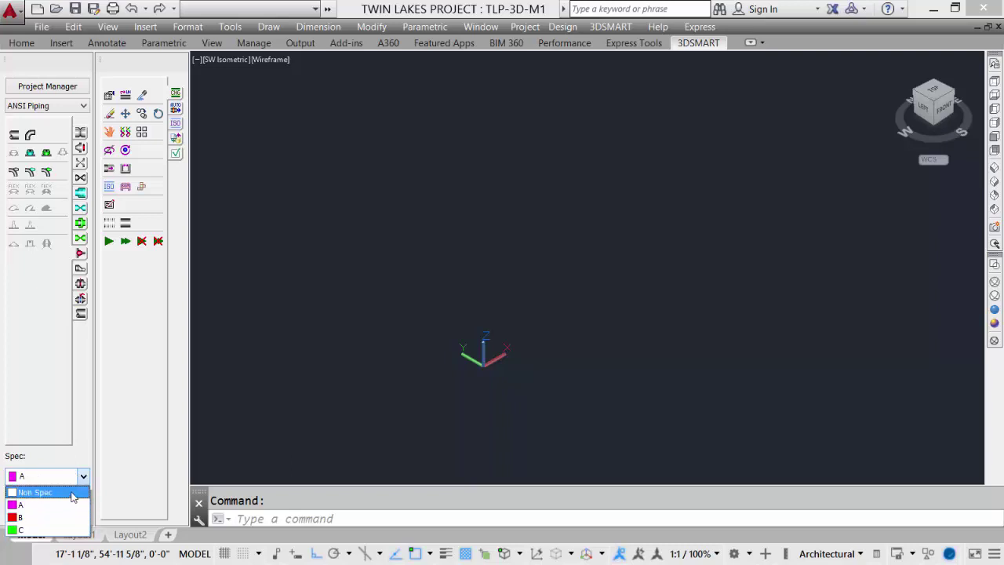
{"action": "left_click", "coordinate": [55, 391]}
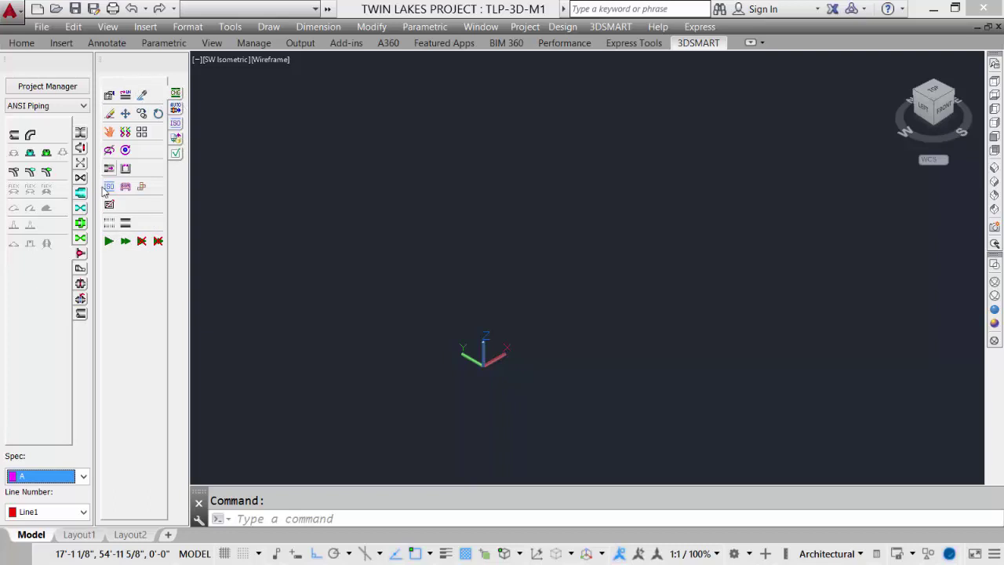
Step: Switch the tool palette through the automatic feature, ISO, validation and settings tool groups
{"action": "left_click", "coordinate": [176, 108]}
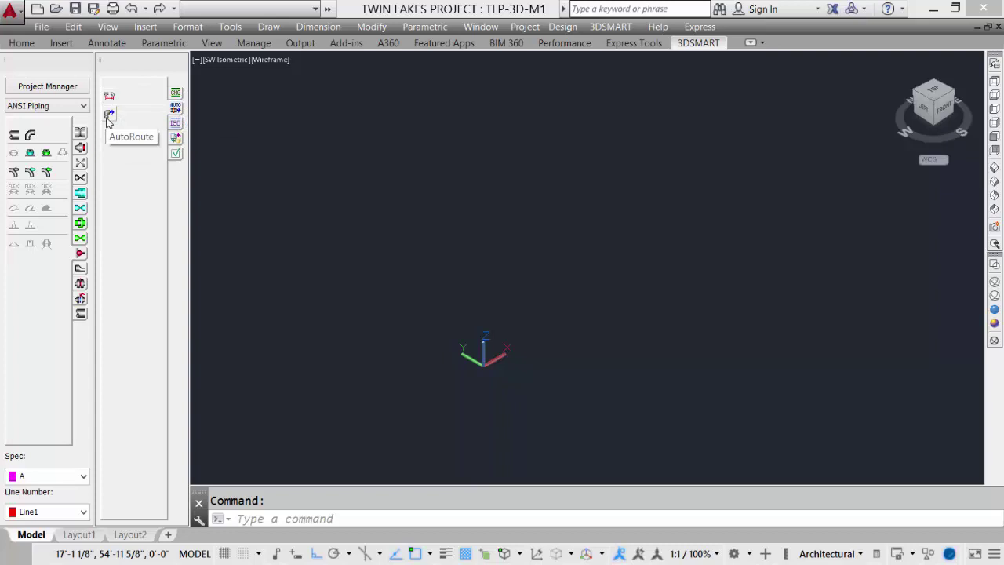
{"action": "left_click", "coordinate": [176, 123]}
{"action": "left_click", "coordinate": [175, 153]}
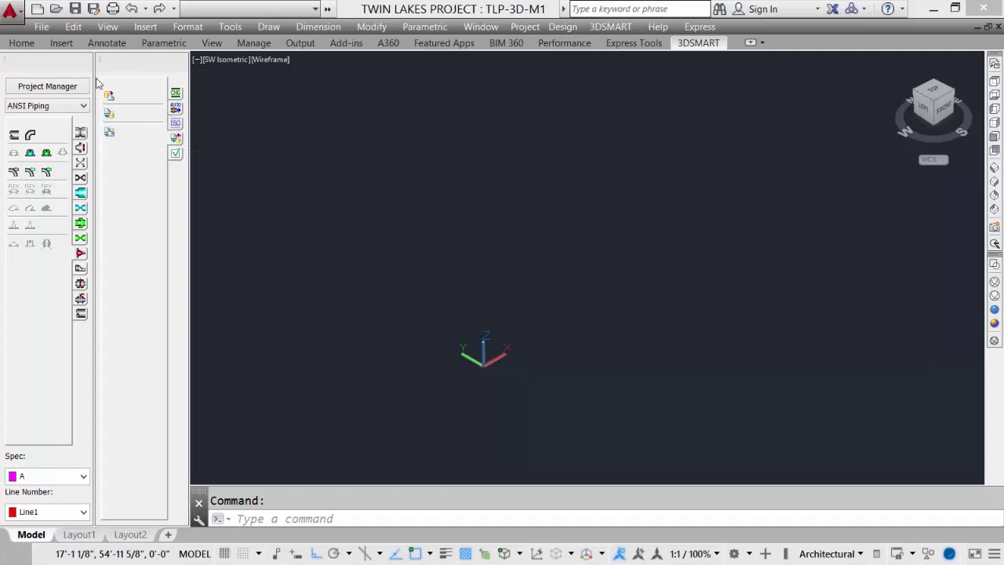
{"action": "left_click", "coordinate": [177, 154]}
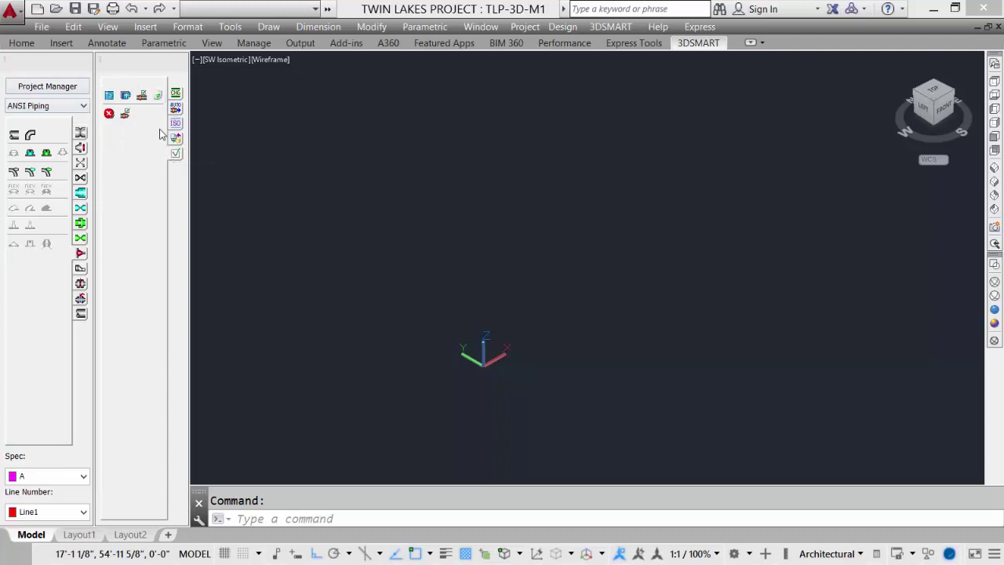
Step: Float both 3DSMART palettes, dock them on the right, then dock them side by side on the left
{"action": "left_click_drag", "start_coordinate": [134, 61], "coordinate": [486, 125]}
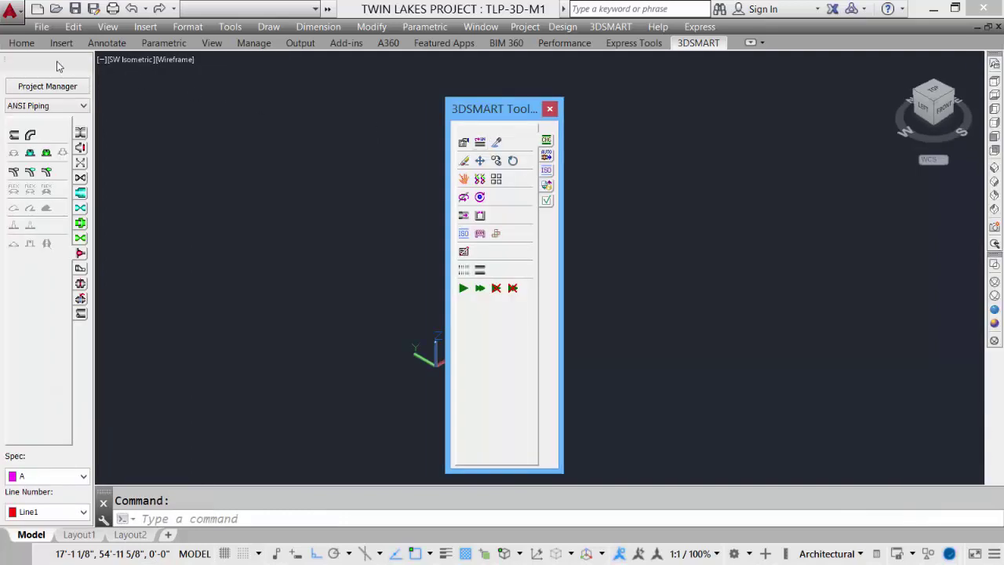
{"action": "left_click_drag", "start_coordinate": [57, 66], "coordinate": [353, 78]}
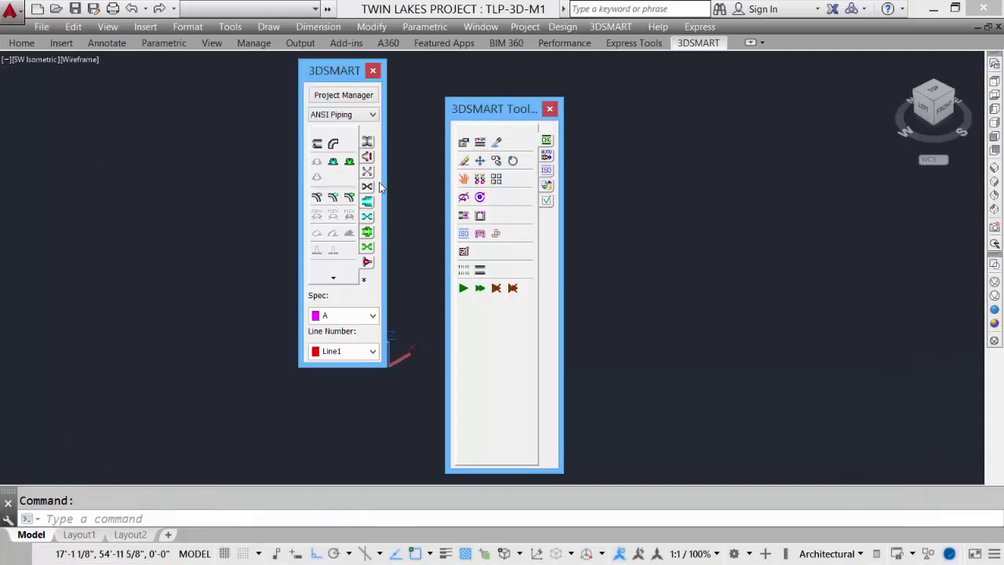
{"action": "left_click_drag", "start_coordinate": [495, 110], "coordinate": [949, 137]}
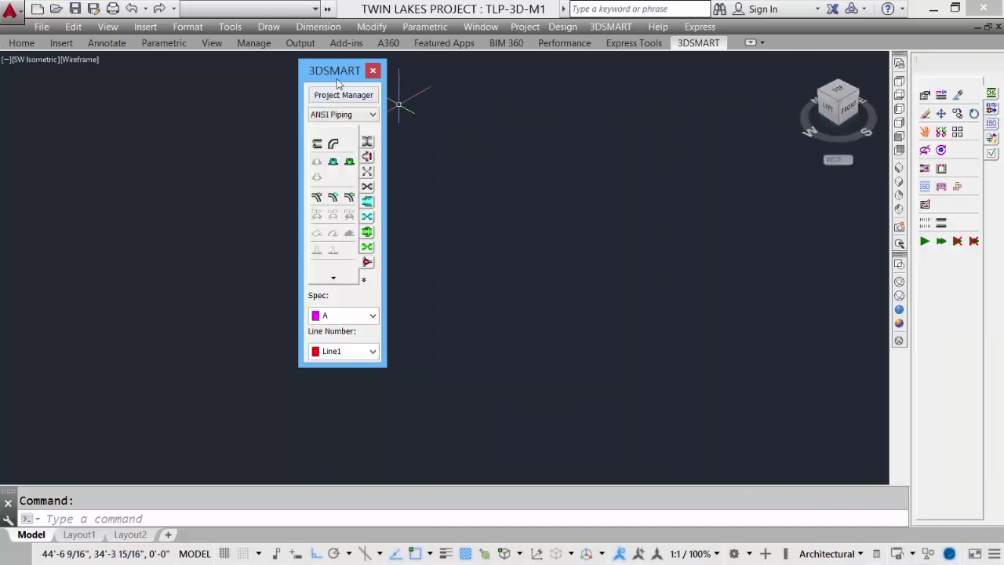
{"action": "left_click_drag", "start_coordinate": [337, 83], "coordinate": [917, 139]}
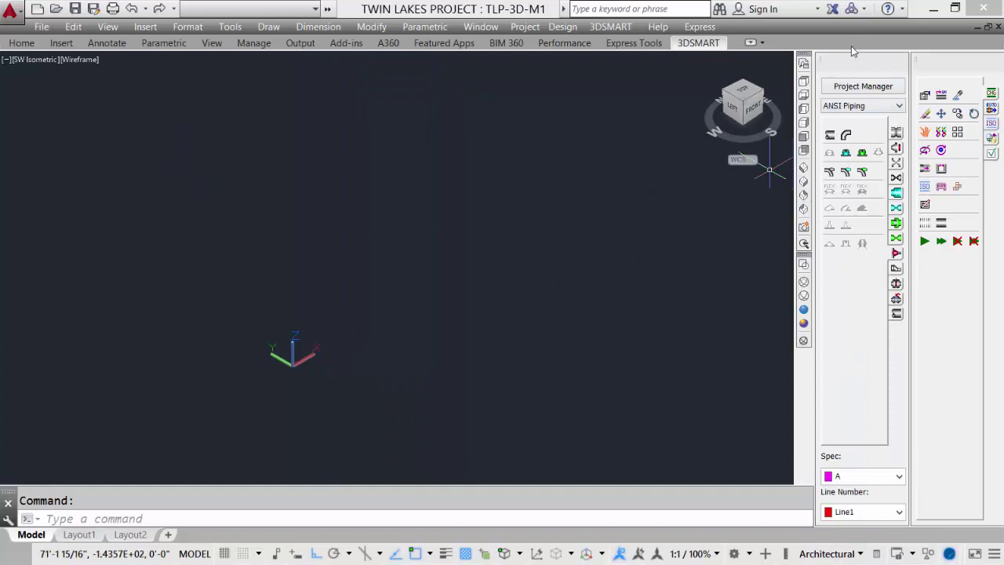
{"action": "mouse_move", "coordinate": [847, 64]}
{"action": "left_mouse_down"}
{"action": "mouse_move", "coordinate": [777, 75]}
{"action": "mouse_move", "coordinate": [132, 82]}
{"action": "mouse_move", "coordinate": [5, 117]}
{"action": "mouse_move", "coordinate": [92, 114]}
{"action": "left_mouse_up"}
{"action": "mouse_move", "coordinate": [956, 62]}
{"action": "left_mouse_down"}
{"action": "mouse_move", "coordinate": [354, 76]}
{"action": "mouse_move", "coordinate": [98, 95]}
{"action": "left_mouse_up"}
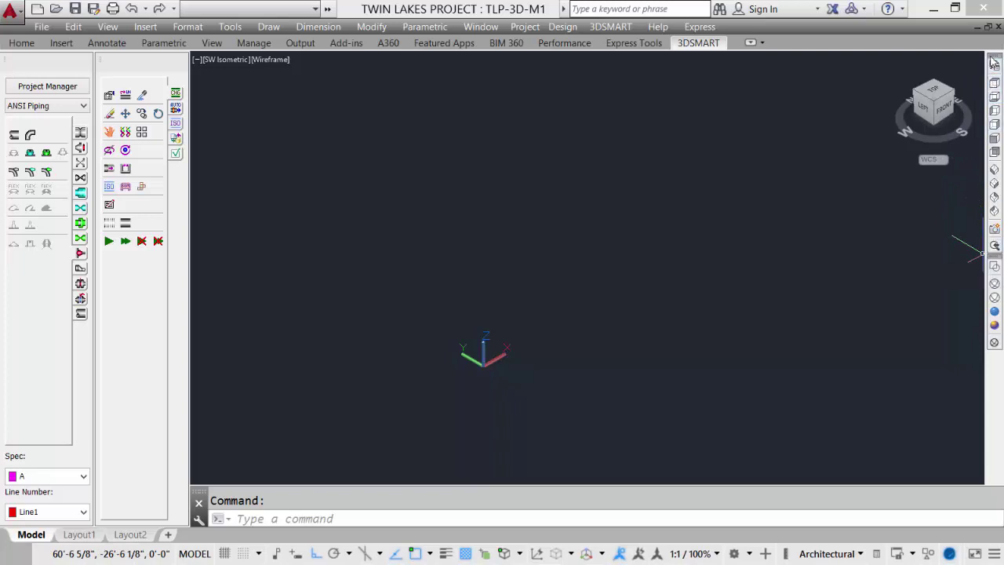
Step: Undock the View and Visual Styles toolbars from the right edge and redock them there
{"action": "left_click_drag", "start_coordinate": [993, 66], "coordinate": [575, 145]}
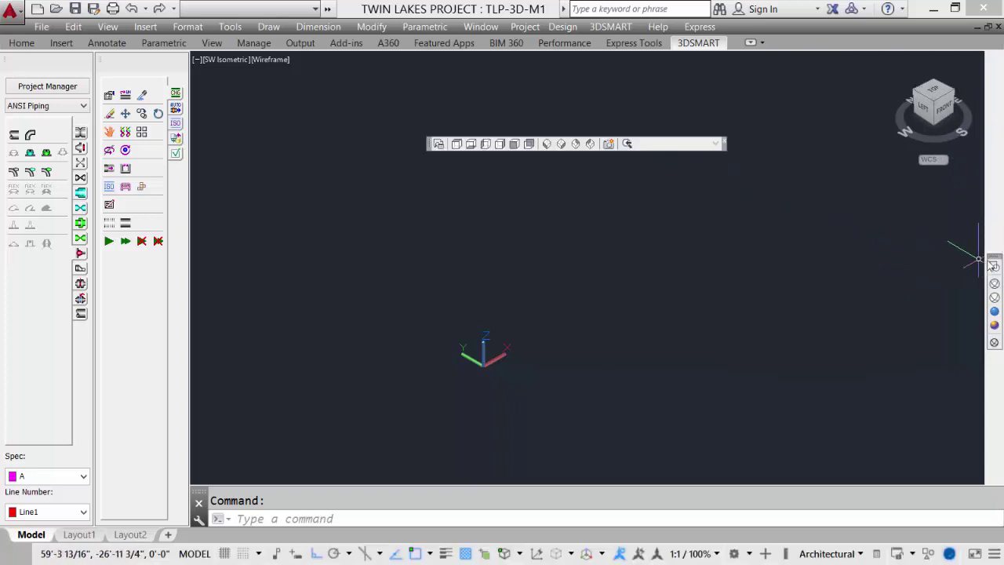
{"action": "left_click_drag", "start_coordinate": [993, 257], "coordinate": [455, 188]}
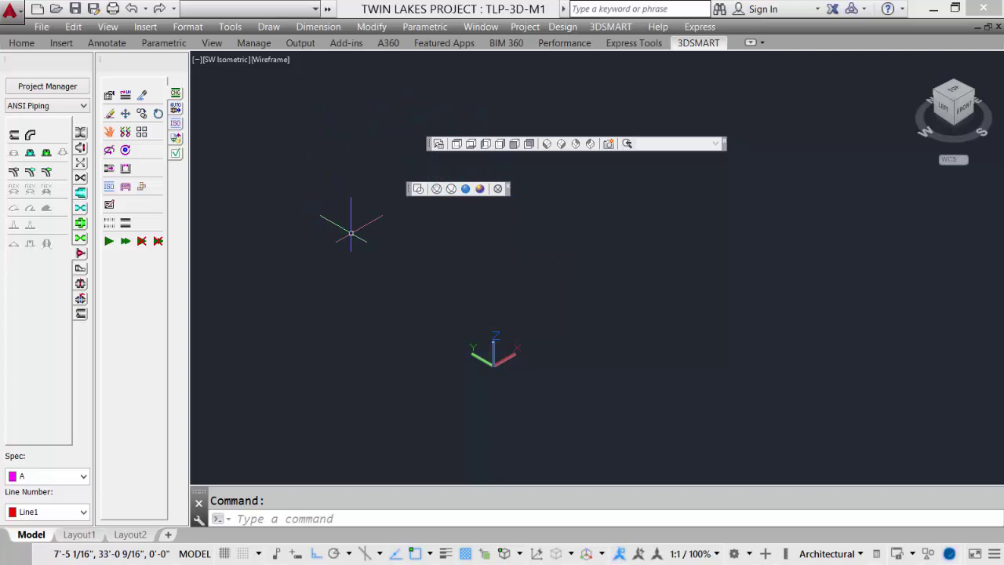
{"action": "left_click_drag", "start_coordinate": [429, 144], "coordinate": [996, 157]}
{"action": "left_click_drag", "start_coordinate": [409, 189], "coordinate": [992, 282]}
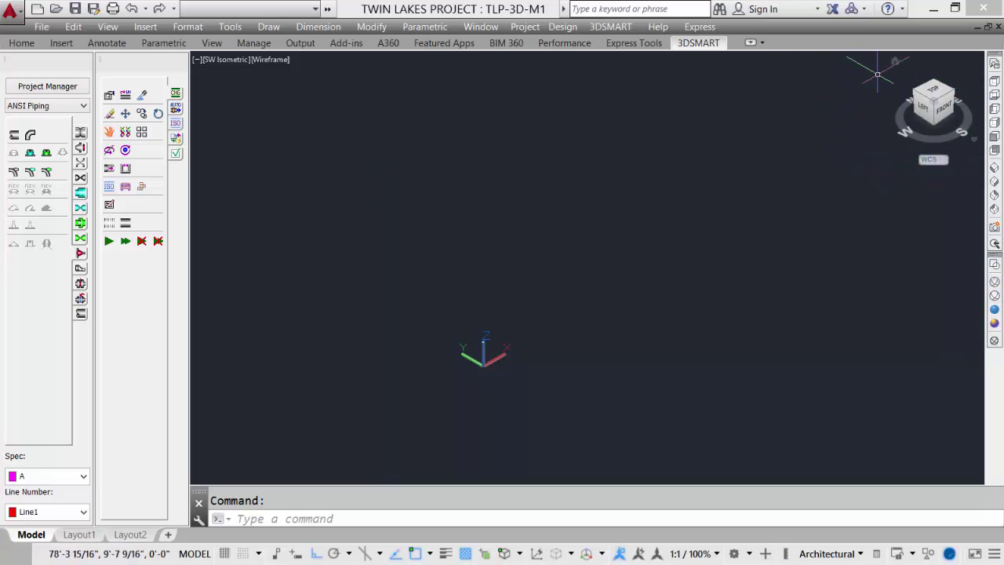
Step: Set NAVVCUBEDISPLAY to 0 so the ViewCube is hidden
{"action": "type", "text": "NA"}
{"action": "type", "text": "VIGATE"}
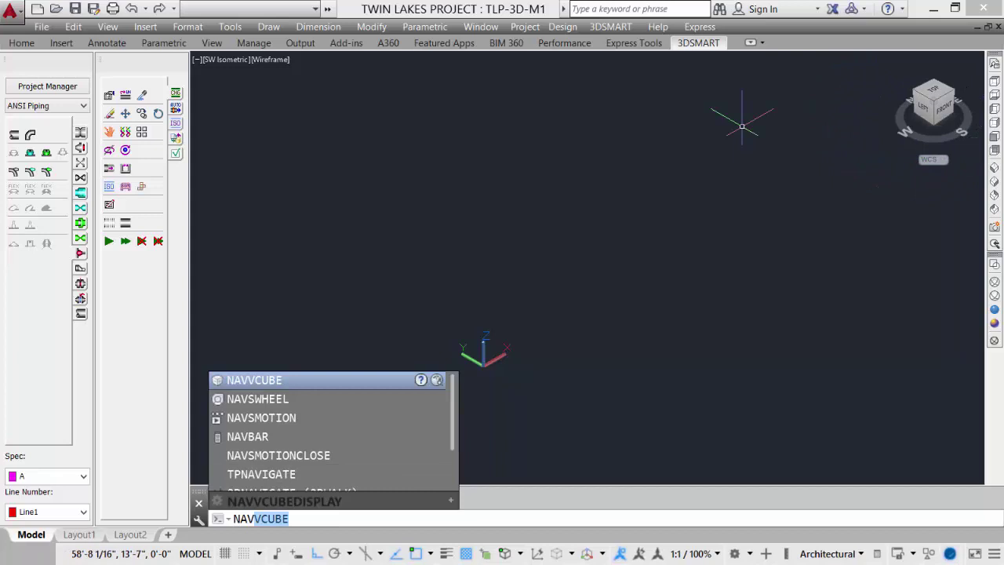
{"action": "left_click", "coordinate": [289, 502]}
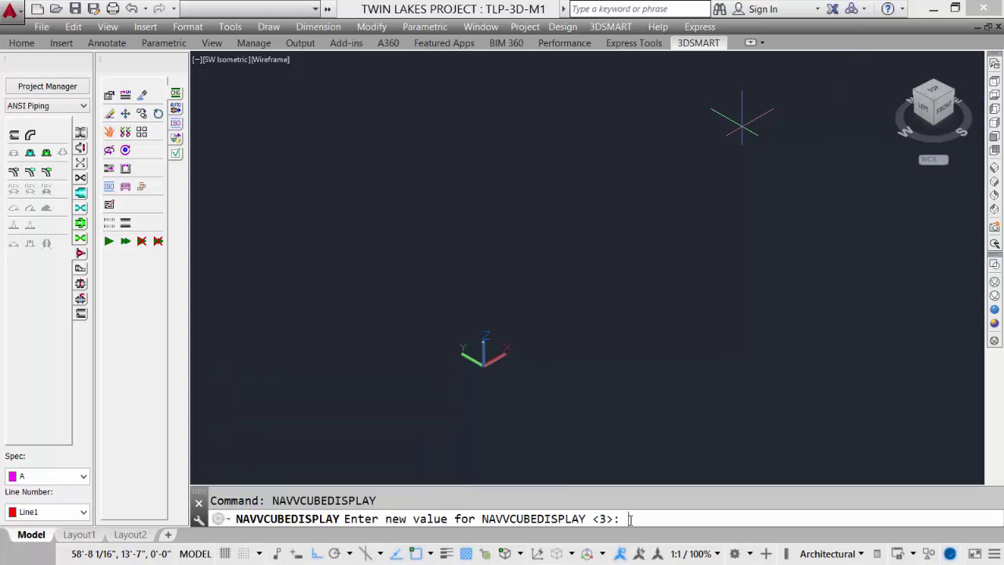
{"action": "key", "text": "Return"}
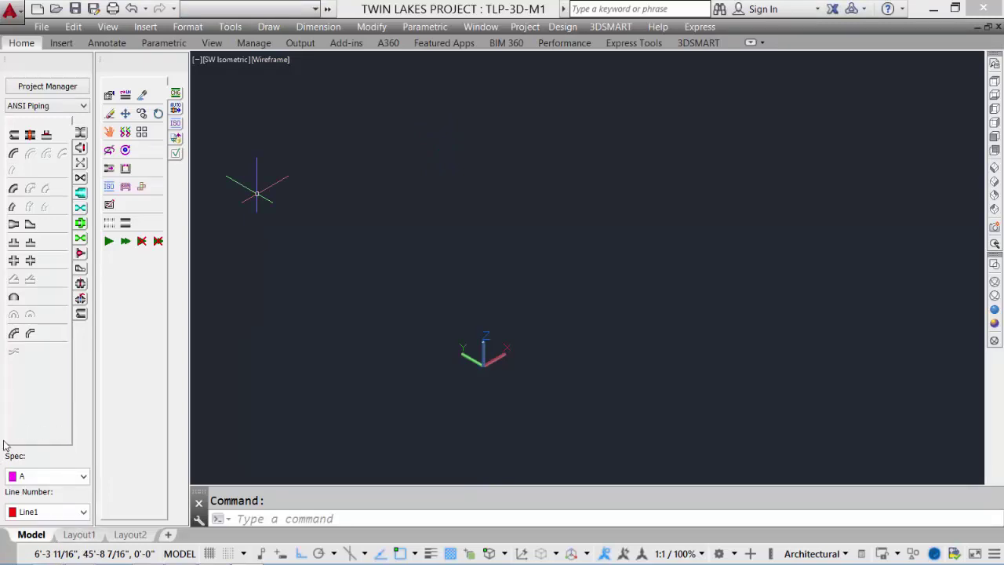
{"action": "left_click", "coordinate": [68, 477]}
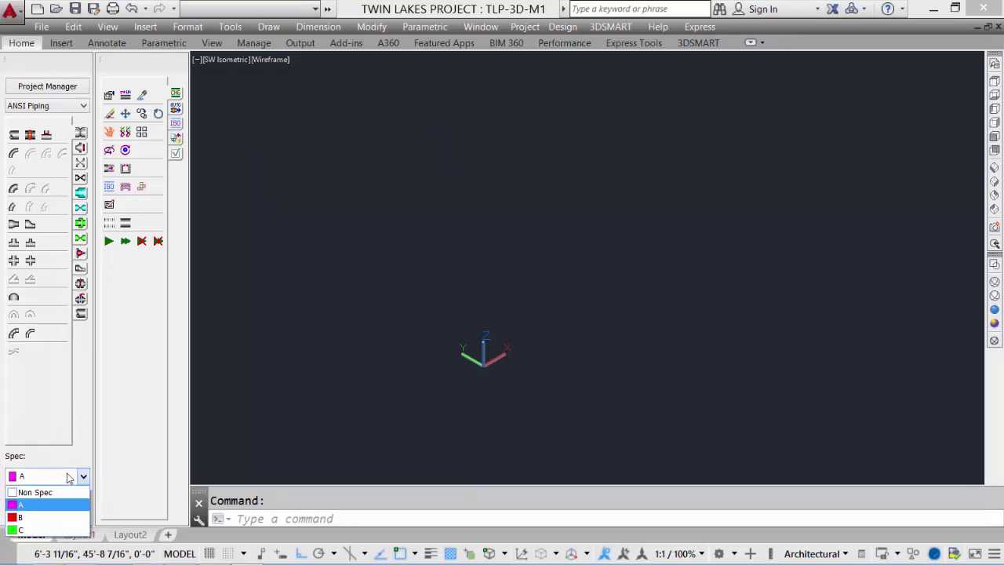
{"action": "left_click", "coordinate": [68, 477]}
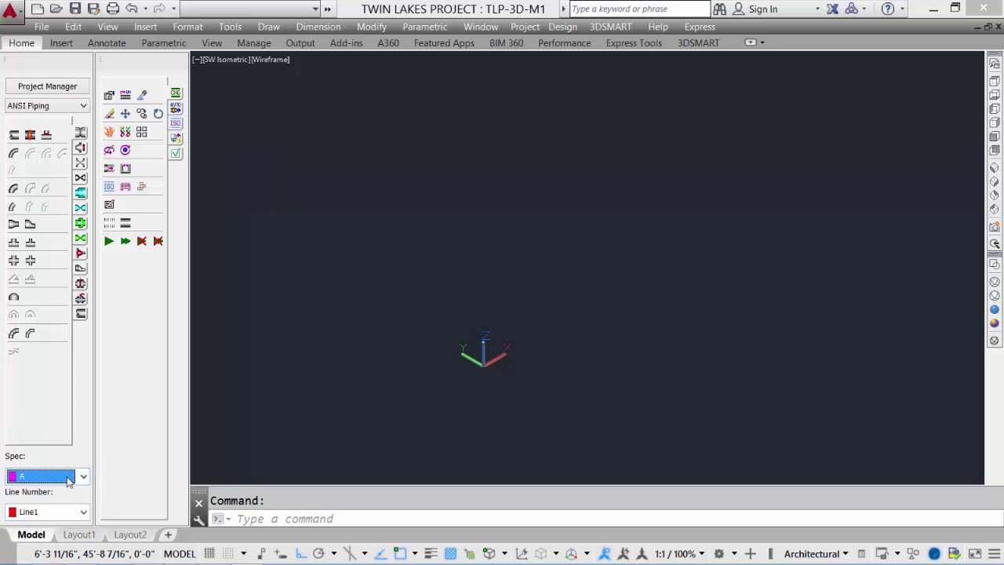
{"action": "left_click", "coordinate": [64, 516]}
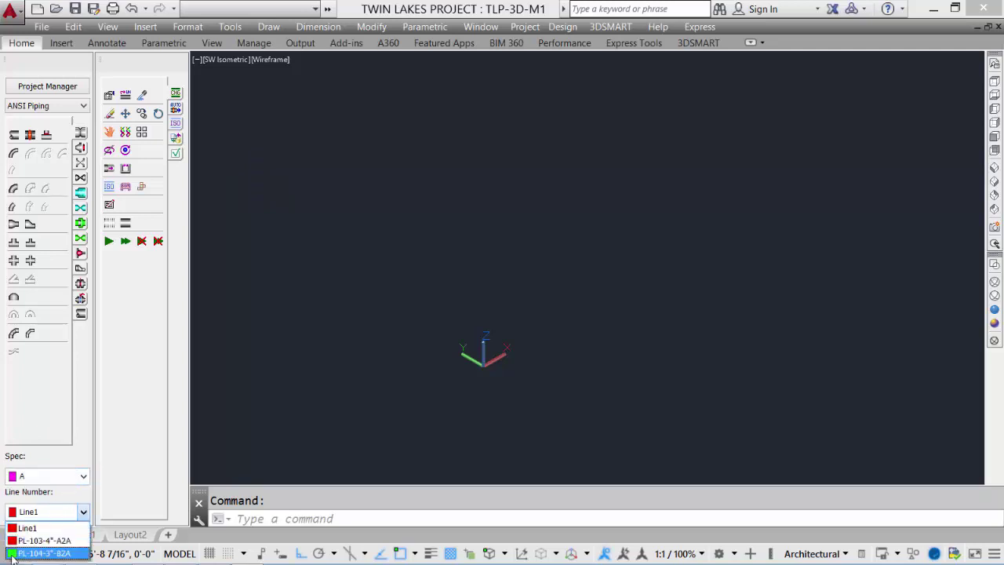
{"action": "left_click", "coordinate": [27, 527]}
{"action": "left_click", "coordinate": [634, 57]}
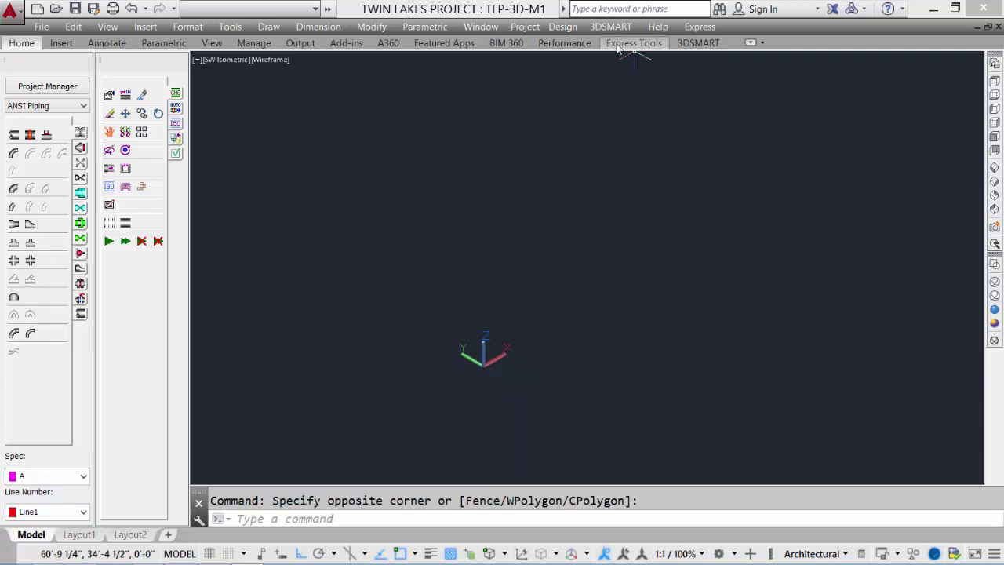
Step: Review the project specs and accept them unchanged
{"action": "left_click", "coordinate": [519, 27]}
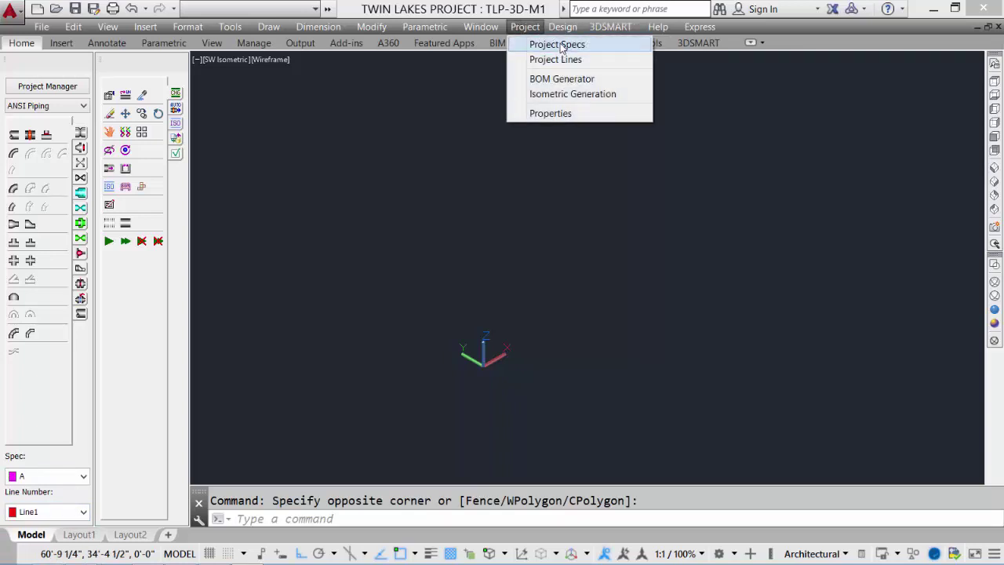
{"action": "left_click", "coordinate": [558, 45]}
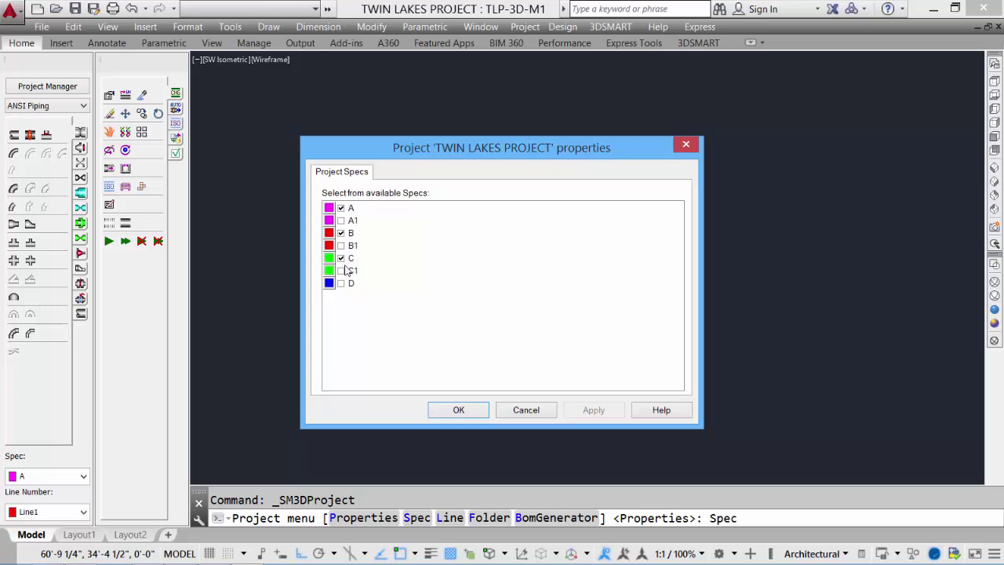
{"action": "left_click", "coordinate": [458, 409]}
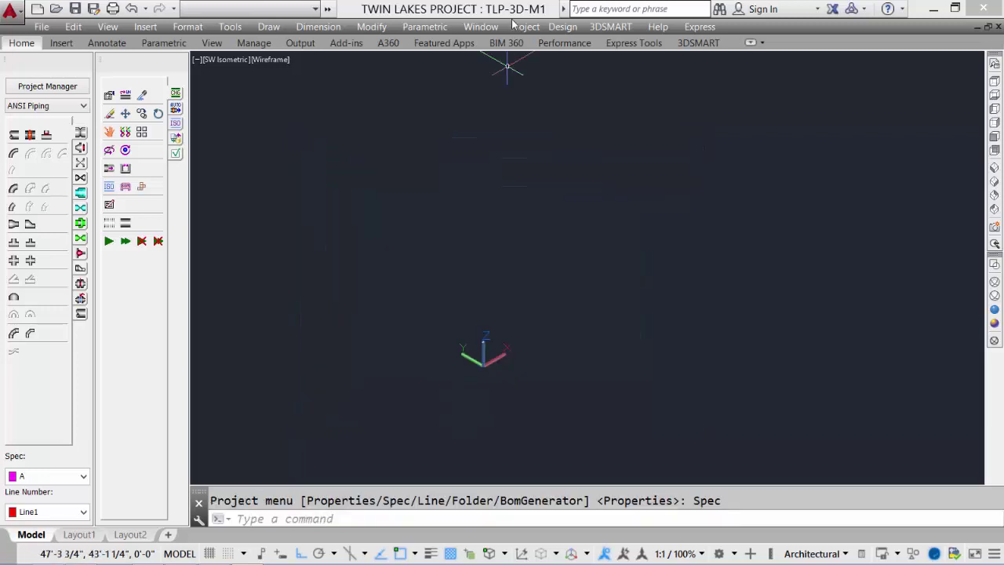
Step: Create project line PL-105-2"-B2A, enable it and apply the change
{"action": "left_click", "coordinate": [523, 26]}
{"action": "left_click", "coordinate": [555, 60]}
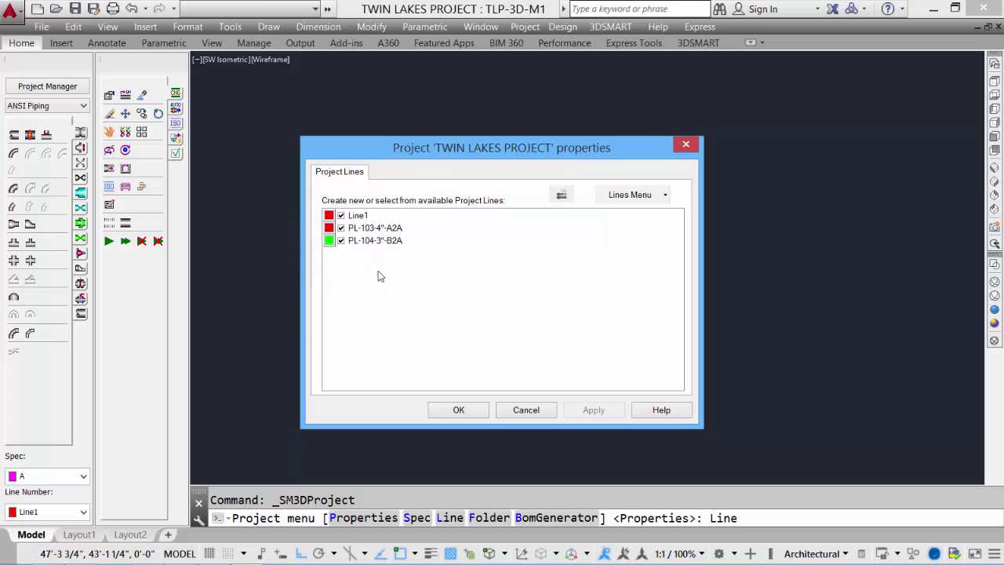
{"action": "left_click", "coordinate": [561, 196]}
{"action": "left_click", "coordinate": [562, 196]}
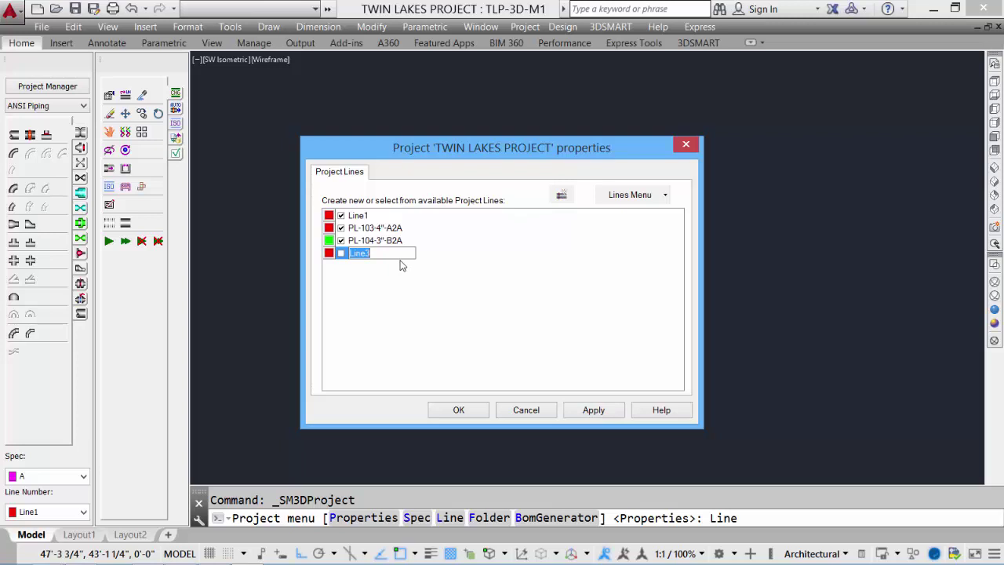
{"action": "type", "text": "PL-105-2\"-B2A"}
{"action": "key", "text": "Return"}
{"action": "left_click", "coordinate": [341, 254]}
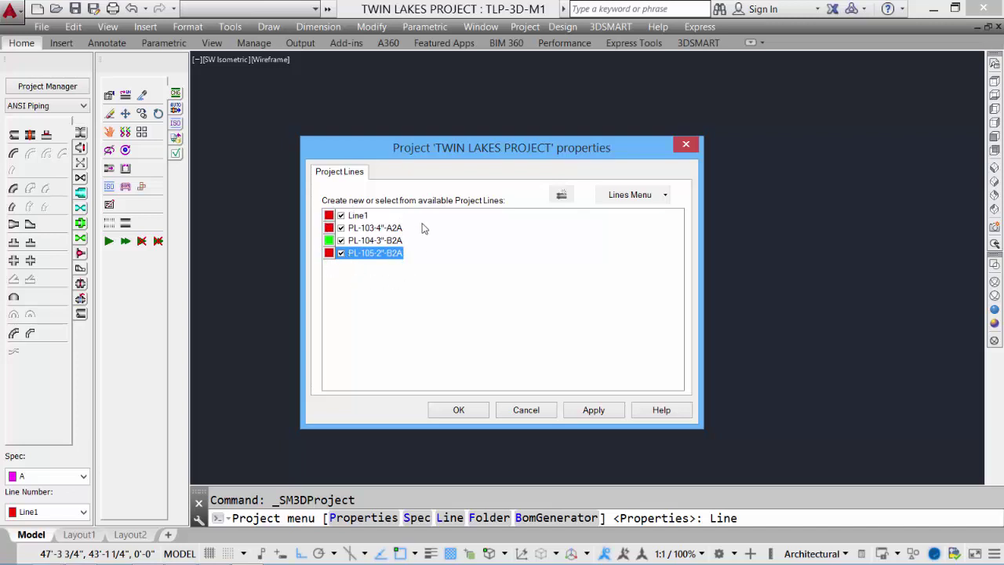
{"action": "left_click", "coordinate": [603, 411]}
Step: Close project properties, keep Line1 current, and open then close the 3DSMART Project Manager
{"action": "left_click", "coordinate": [459, 411]}
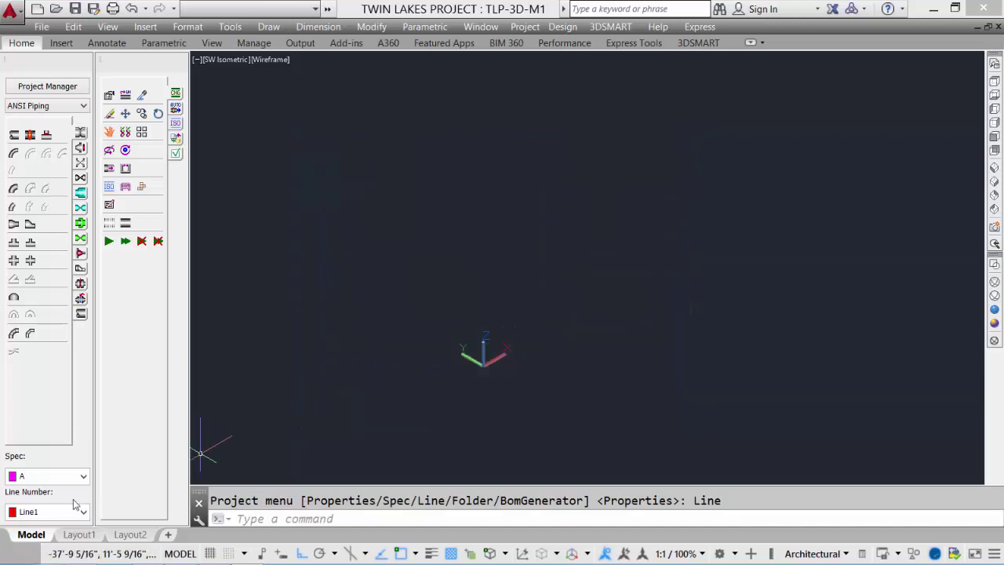
{"action": "left_click", "coordinate": [47, 512]}
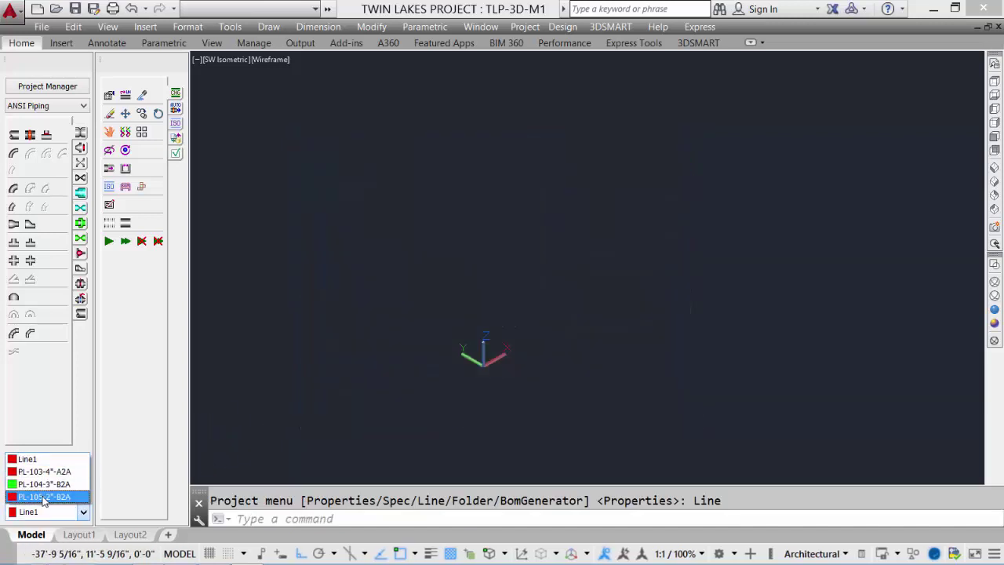
{"action": "left_click", "coordinate": [39, 459]}
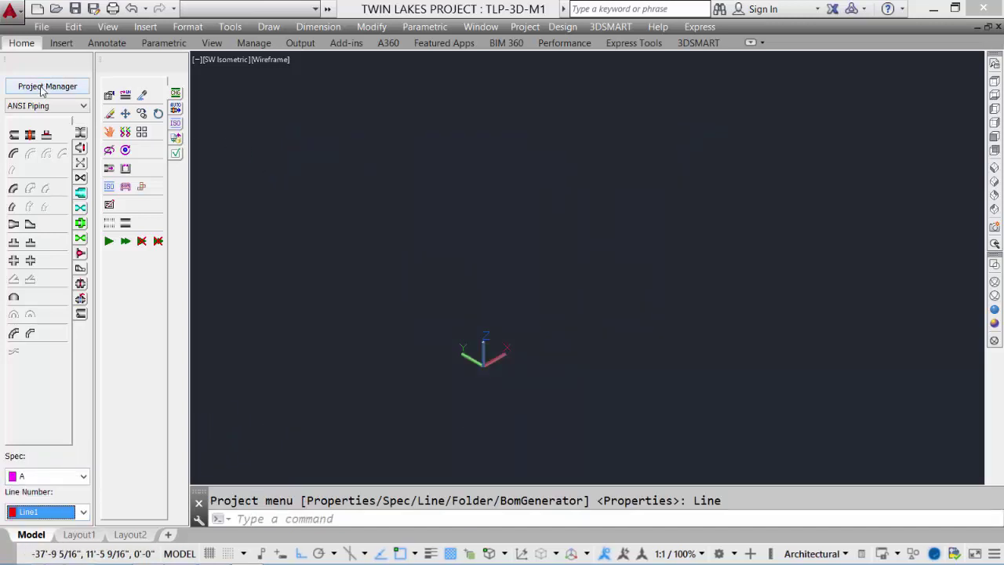
{"action": "left_click", "coordinate": [43, 86]}
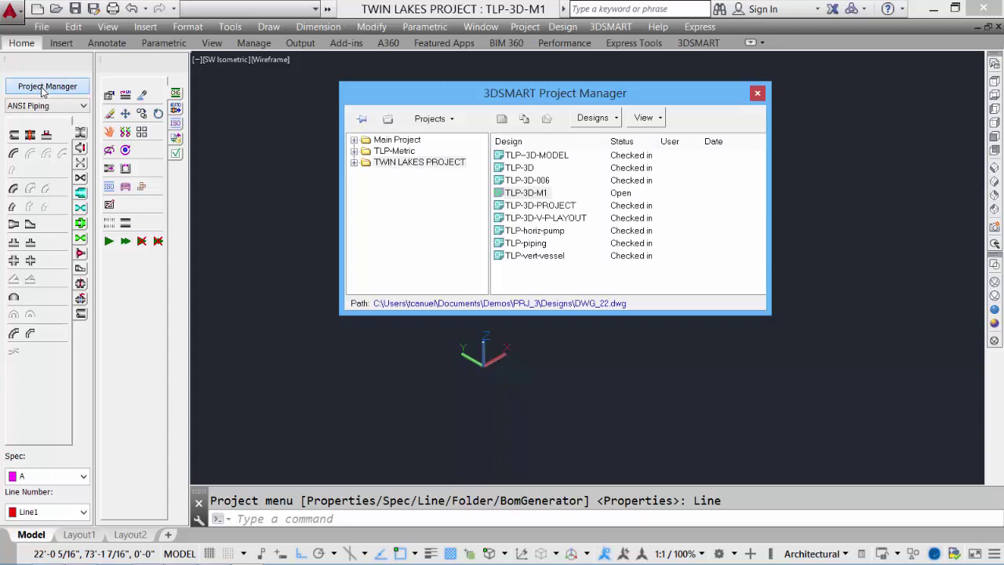
{"action": "left_click", "coordinate": [435, 120]}
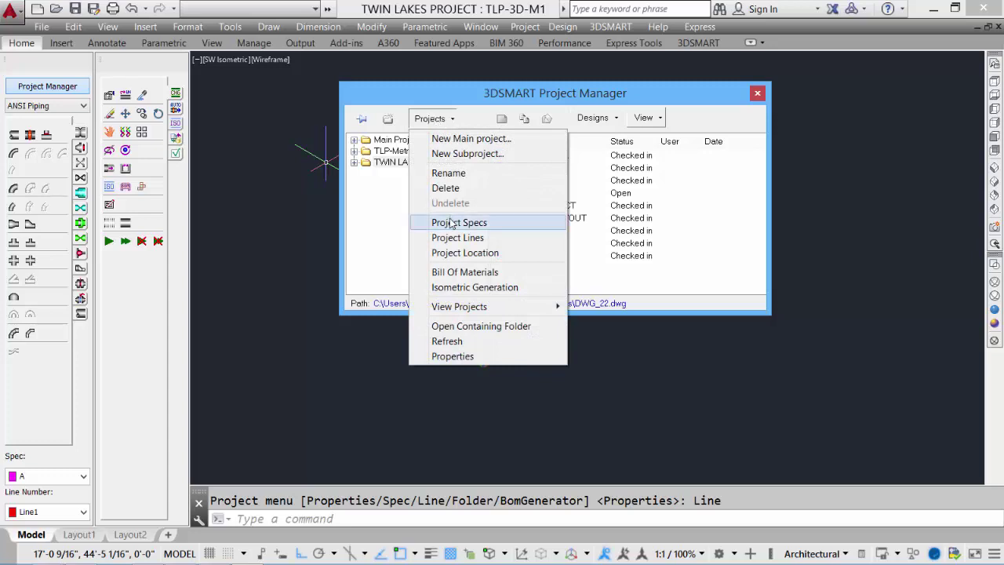
{"action": "left_click", "coordinate": [449, 253]}
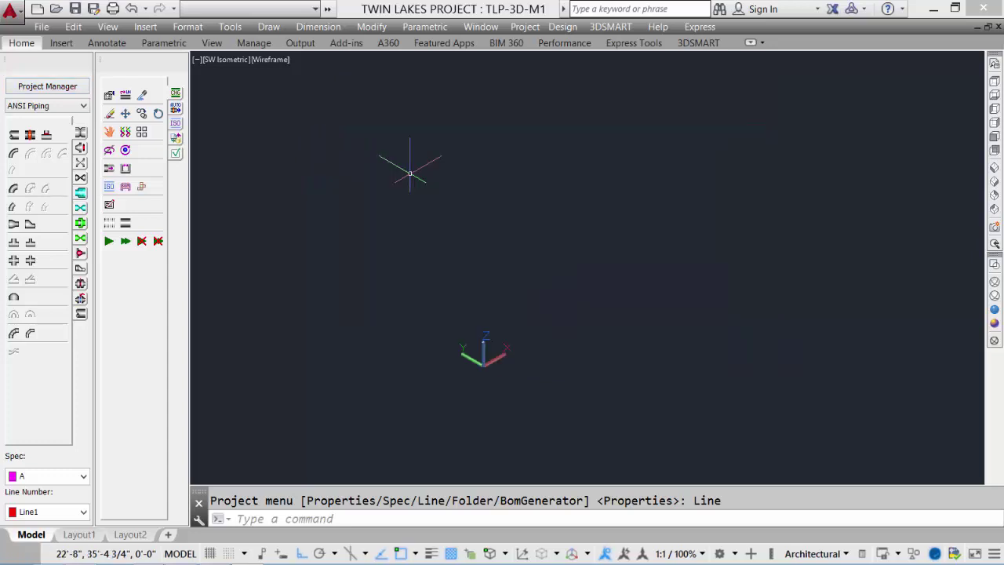
Step: Switch entity display to View by Line, back to View by Spec, then reopen the Design menu
{"action": "left_click", "coordinate": [563, 27]}
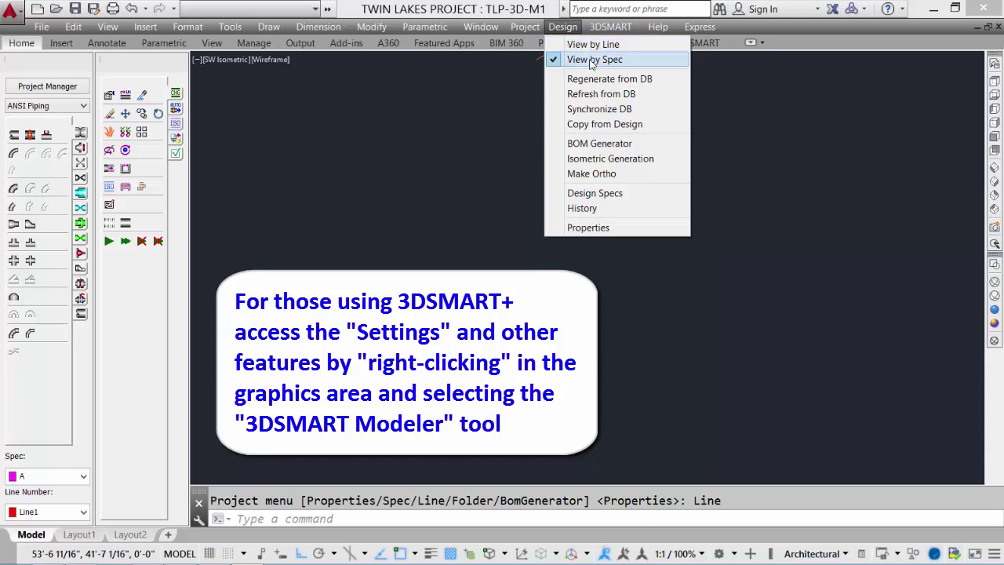
{"action": "left_click", "coordinate": [592, 60]}
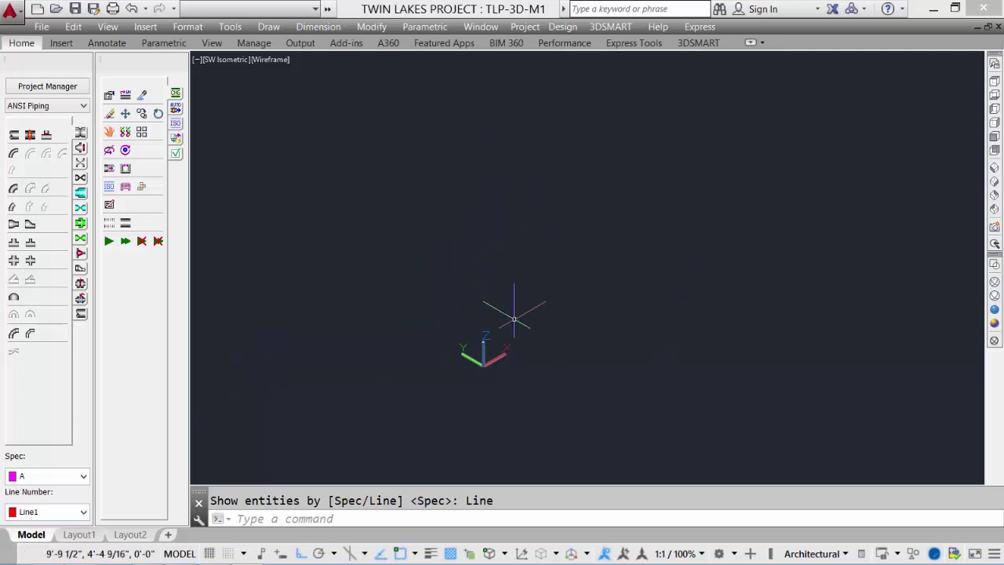
{"action": "left_click", "coordinate": [572, 29]}
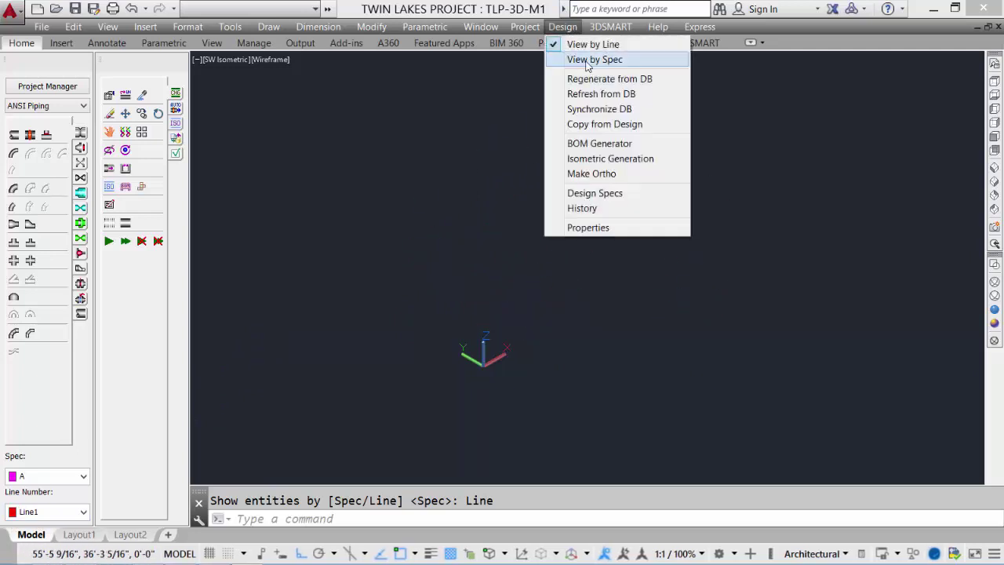
{"action": "left_click", "coordinate": [586, 60]}
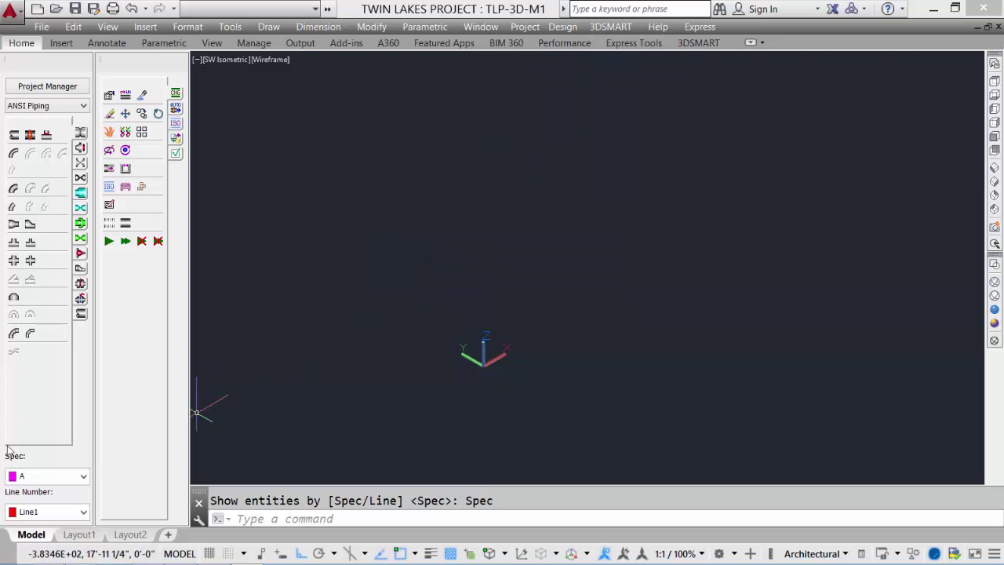
{"action": "left_click", "coordinate": [565, 27]}
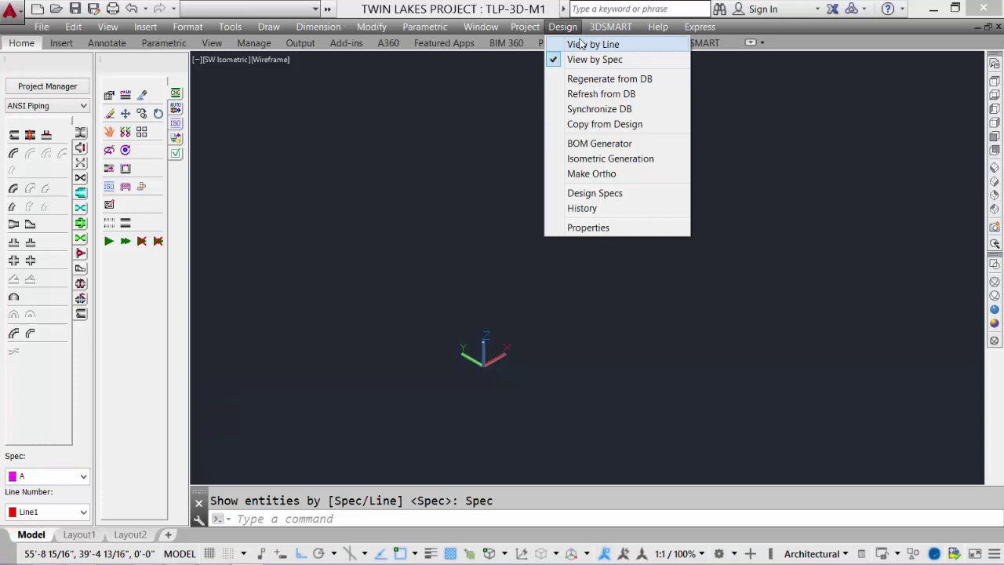
{"action": "left_click", "coordinate": [445, 206]}
{"action": "left_click", "coordinate": [563, 27]}
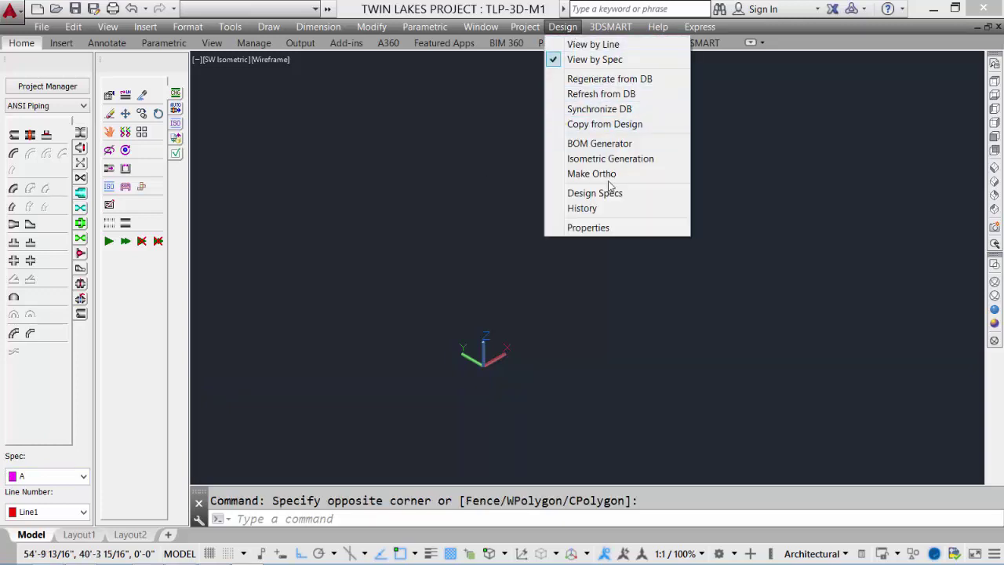
Step: Review the TLP-3D-M1 design properties, including its Design Specs and History tabs, then close them
{"action": "left_click", "coordinate": [601, 231]}
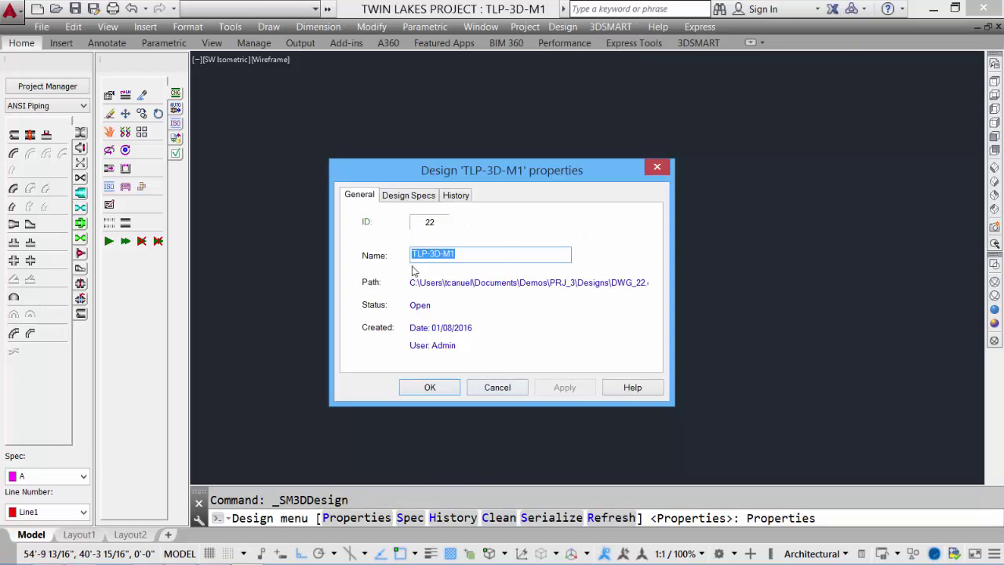
{"action": "left_click", "coordinate": [413, 197]}
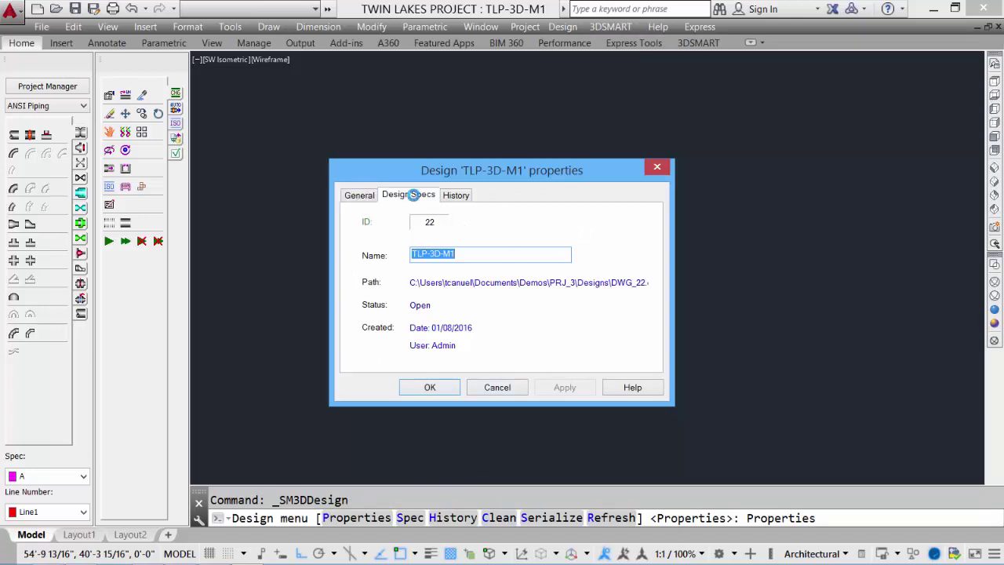
{"action": "left_click", "coordinate": [452, 196]}
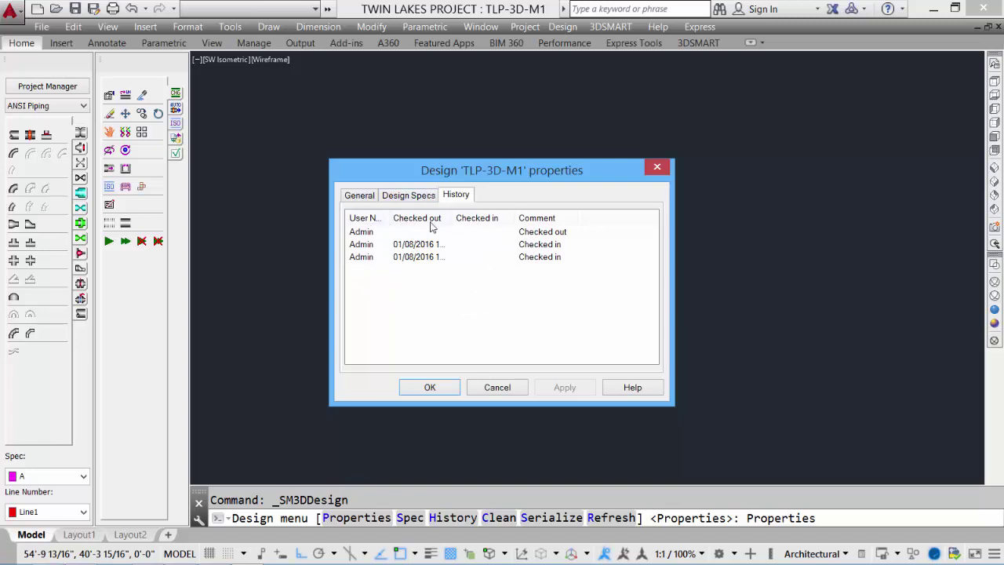
{"action": "left_click", "coordinate": [439, 385]}
{"action": "left_click", "coordinate": [621, 27]}
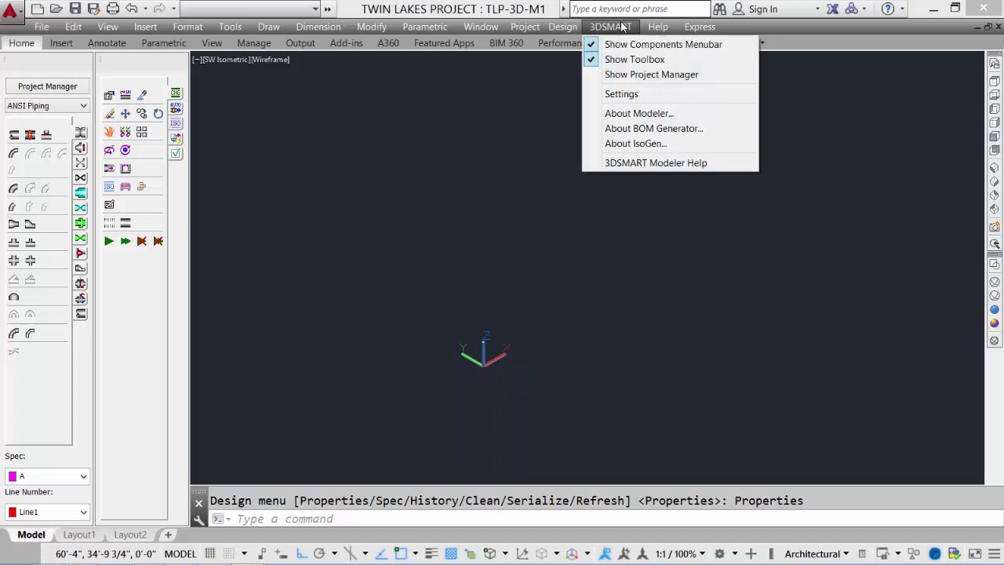
Step: Go through the 3DSMART Settings tabs: General, Launching, Connectivity, Display and Maintenance
{"action": "left_click", "coordinate": [627, 95]}
{"action": "left_click", "coordinate": [386, 183]}
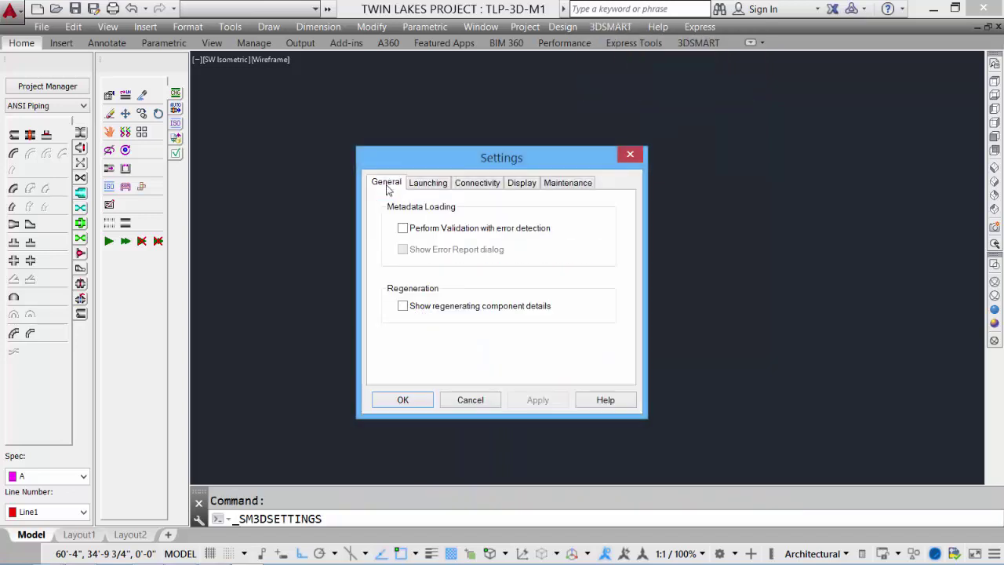
{"action": "left_click", "coordinate": [427, 183]}
{"action": "left_click", "coordinate": [476, 185]}
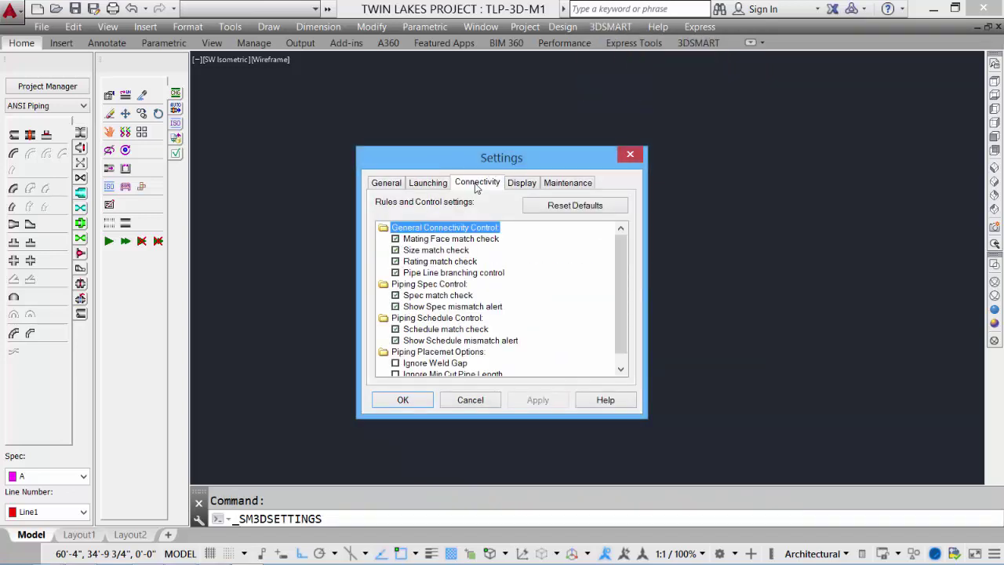
{"action": "scroll", "coordinate": [493, 256], "scroll_direction": "down", "scroll_amount": 1}
{"action": "left_click", "coordinate": [519, 183]}
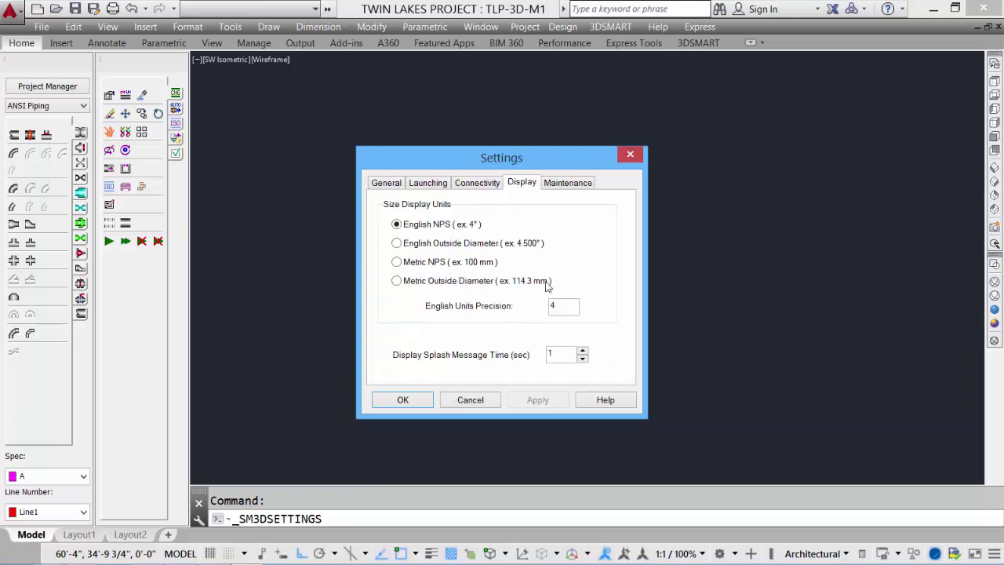
{"action": "left_click", "coordinate": [570, 185]}
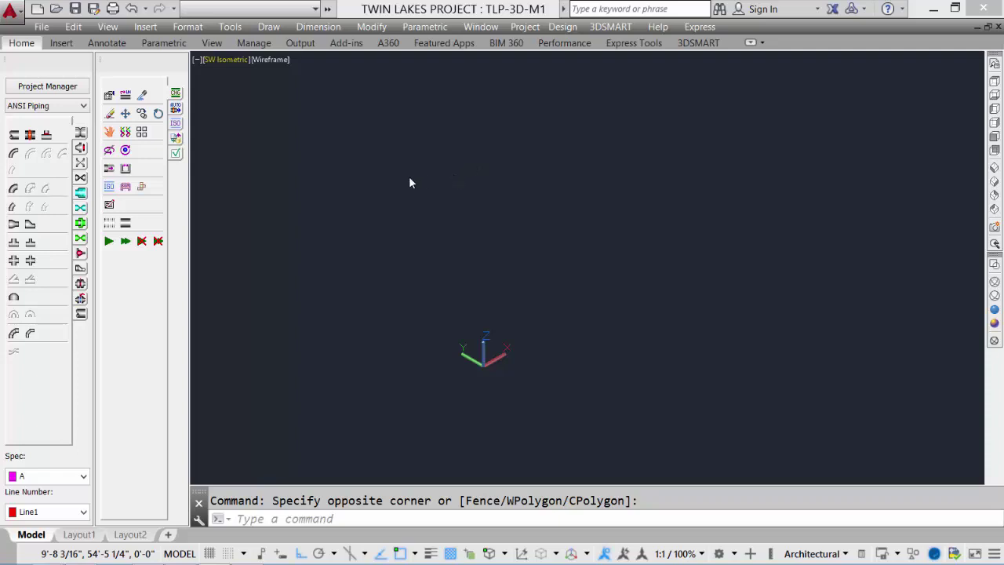
Step: Show the Database Tools, then preview Regenerate from DB and dismiss the Design Regeneration warning
{"action": "left_click", "coordinate": [176, 143]}
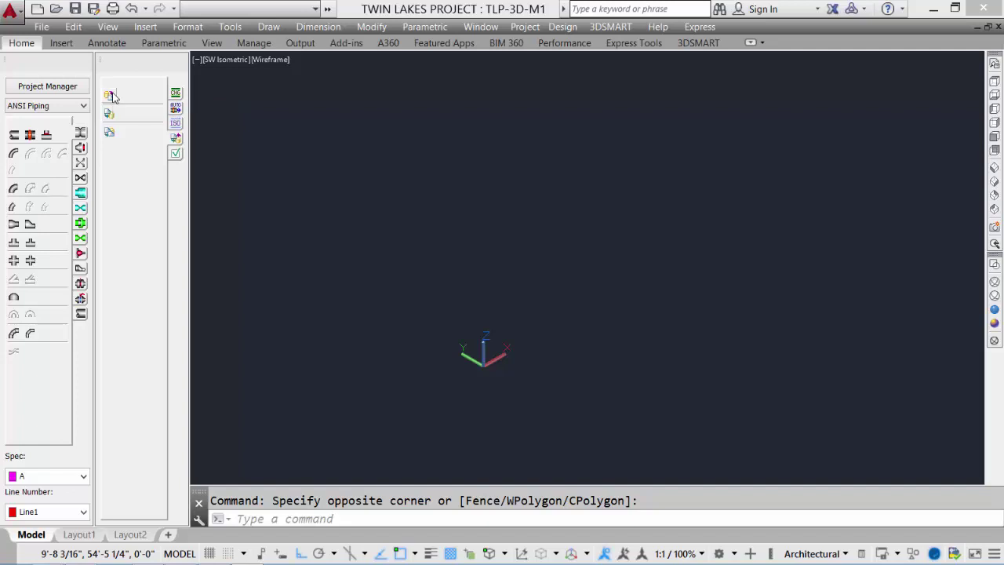
{"action": "key", "text": "Escape"}
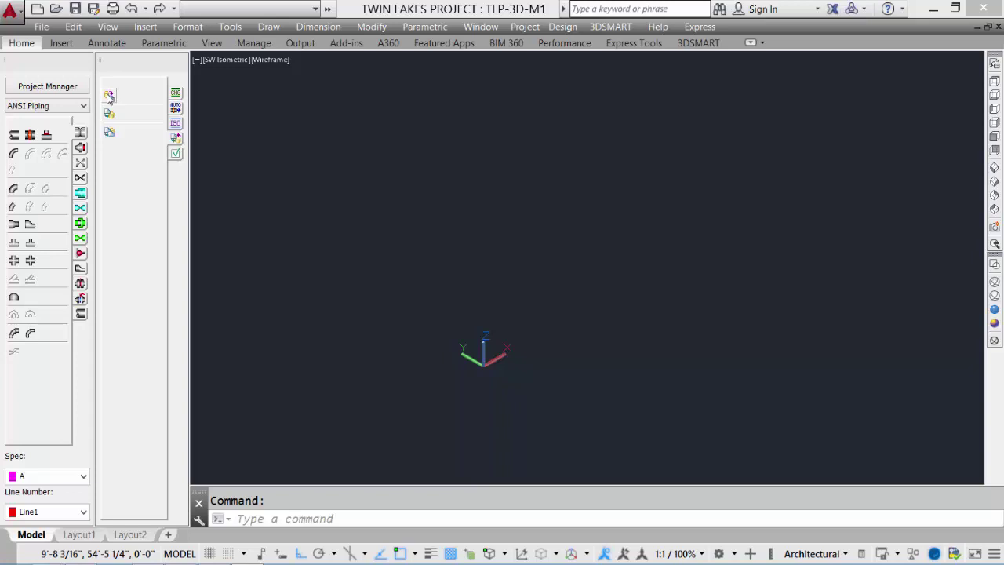
{"action": "left_click", "coordinate": [108, 96]}
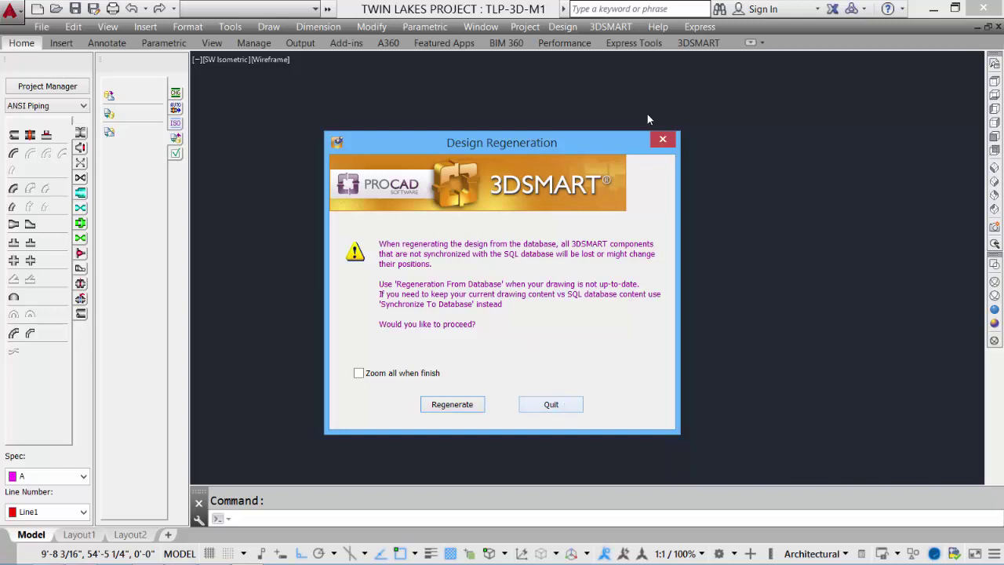
{"action": "left_click", "coordinate": [660, 138]}
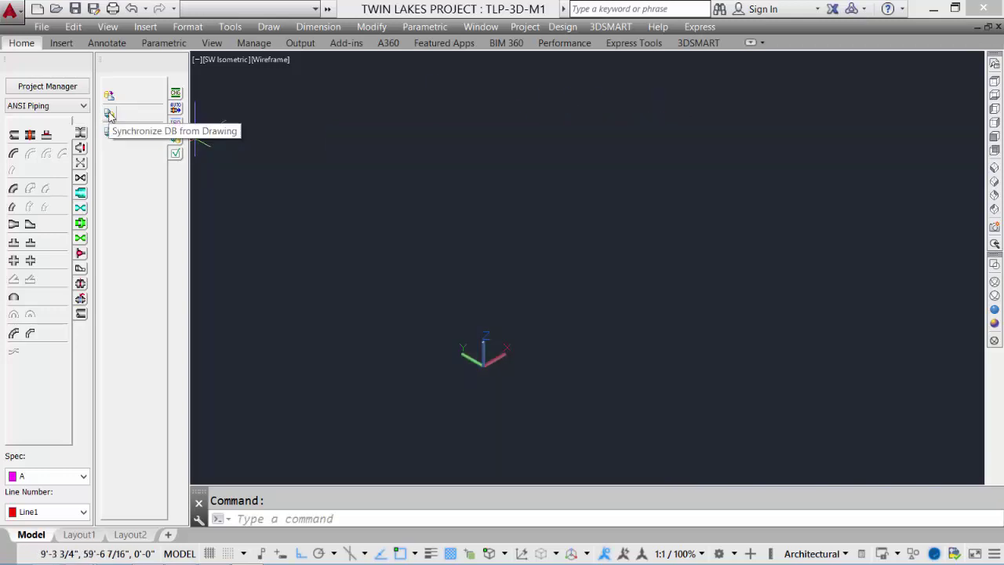
{"action": "left_click", "coordinate": [109, 114]}
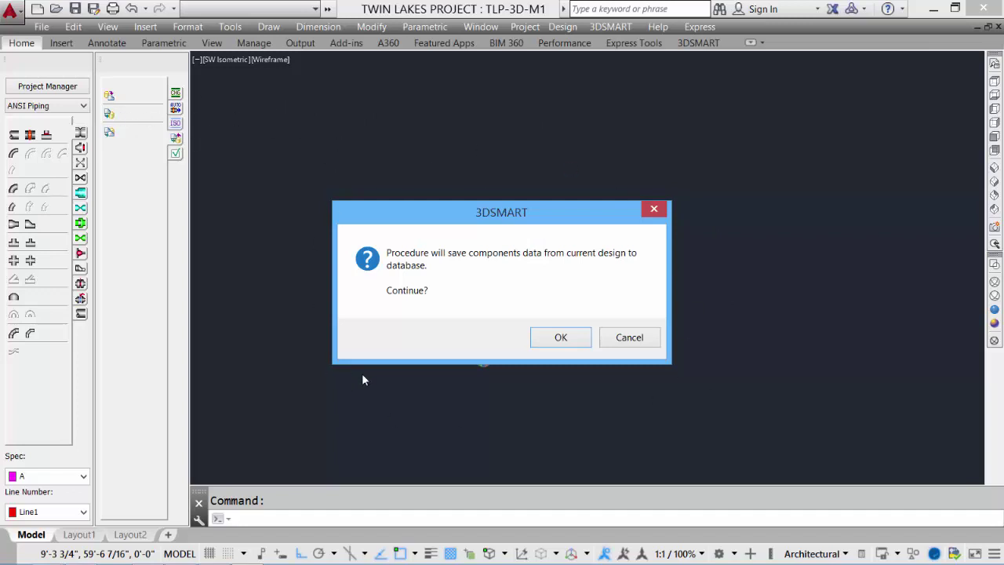
{"action": "left_click", "coordinate": [634, 338]}
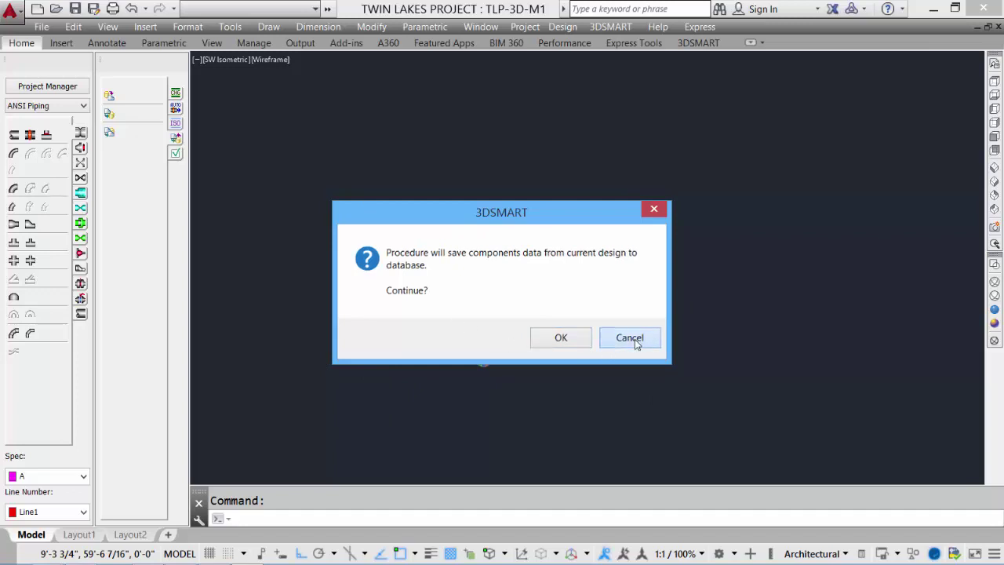
{"action": "left_click", "coordinate": [562, 27]}
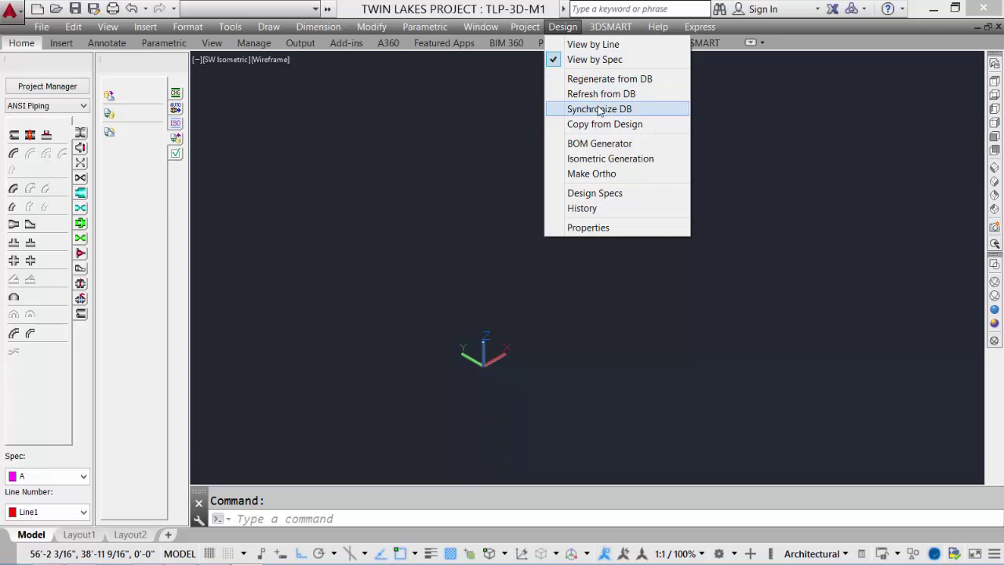
{"action": "left_click", "coordinate": [486, 102]}
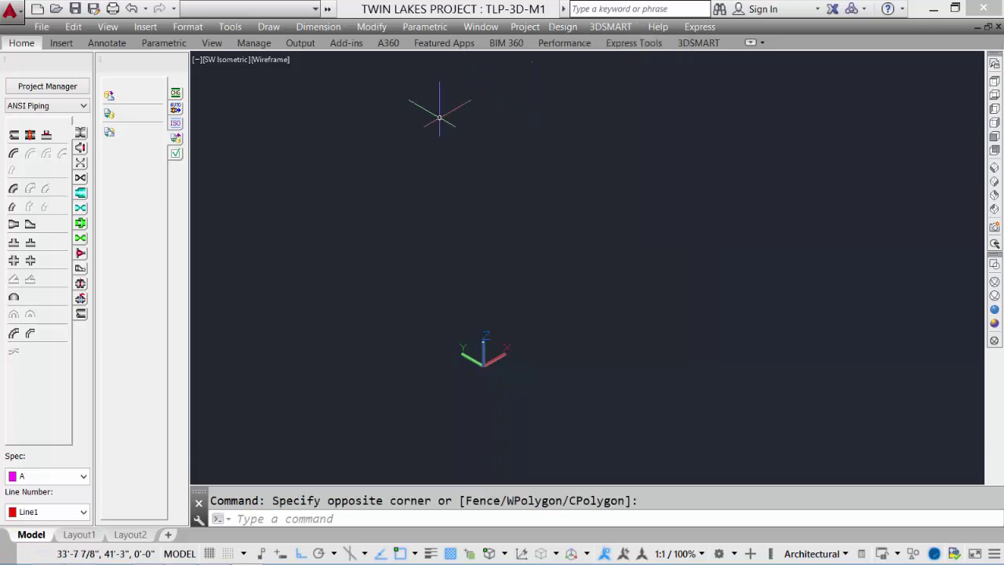